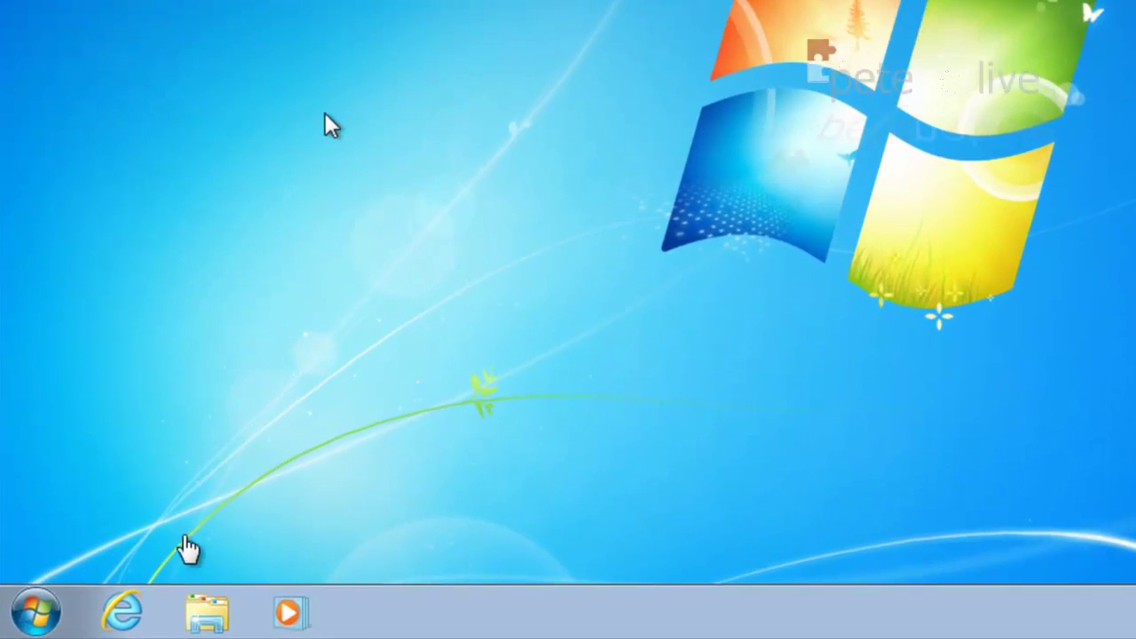
Step: Run winver from the Start search to confirm Windows 7 Enterprise, Service Pack 1
left_click(35, 610)
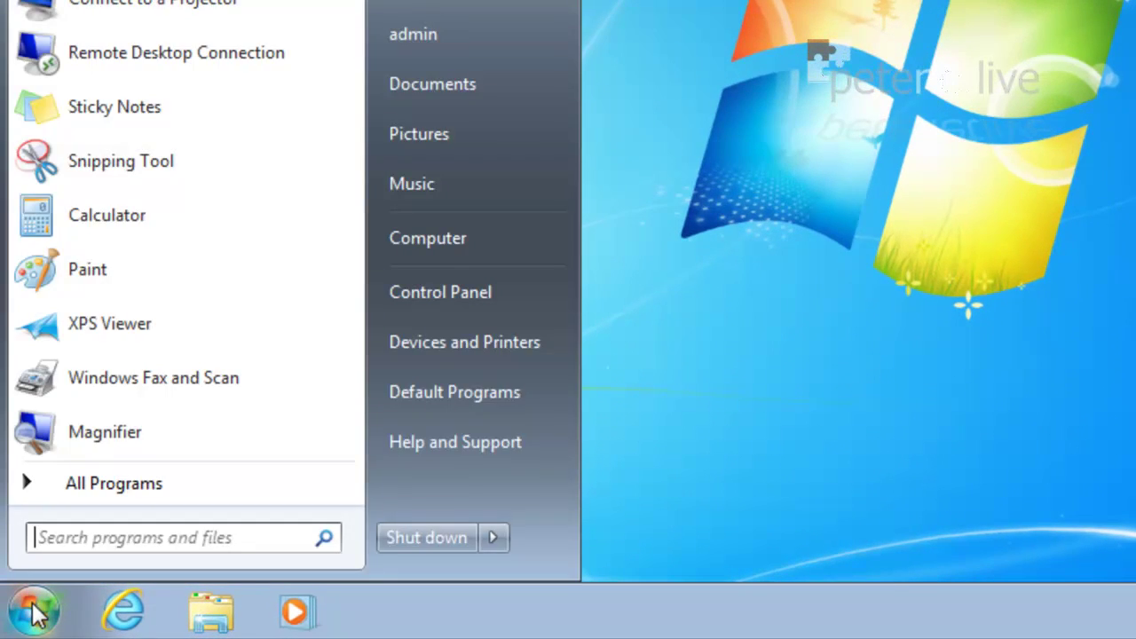
left_click(79, 527)
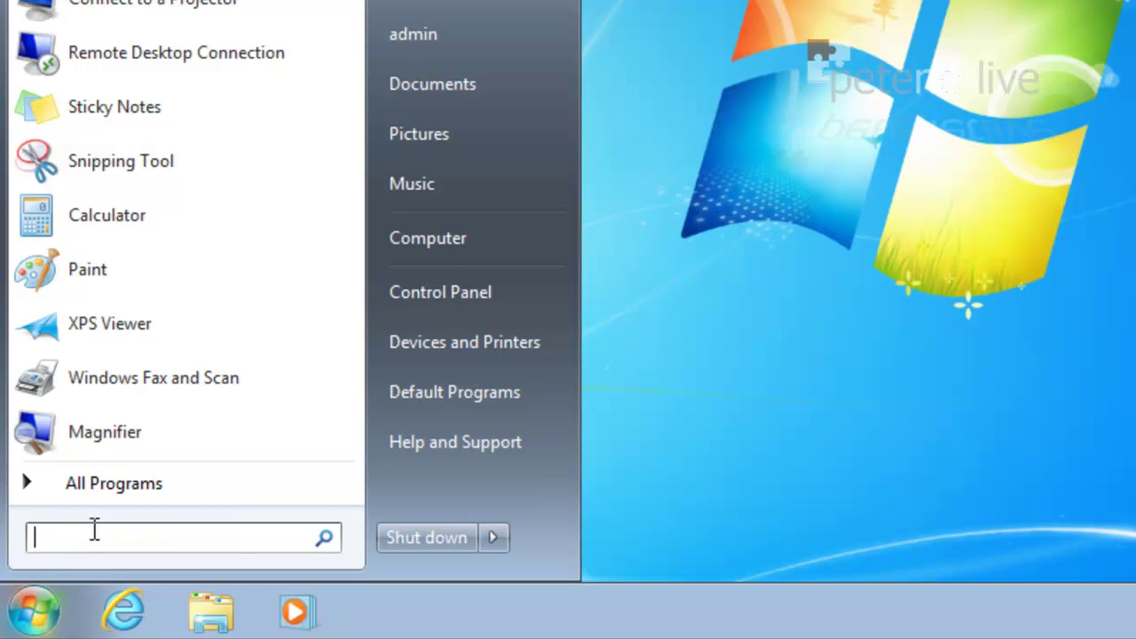
type("winver")
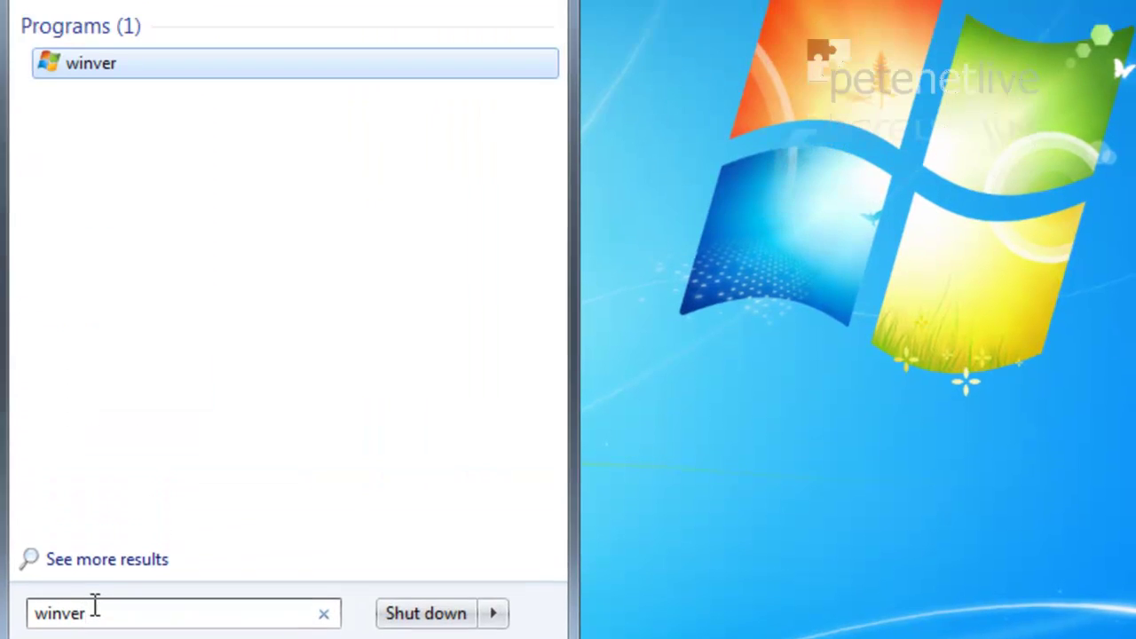
key("Return")
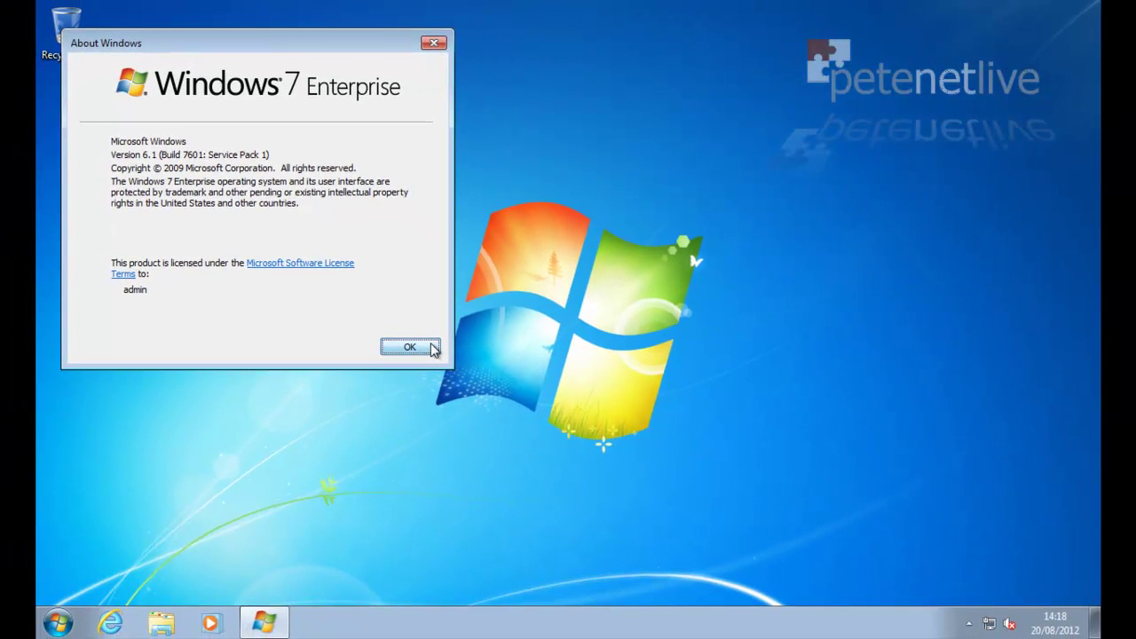
Step: Open Disk Management in Computer Management to view the 100 MB System Reserved and 119.90 GB C: partitions
left_click(410, 347)
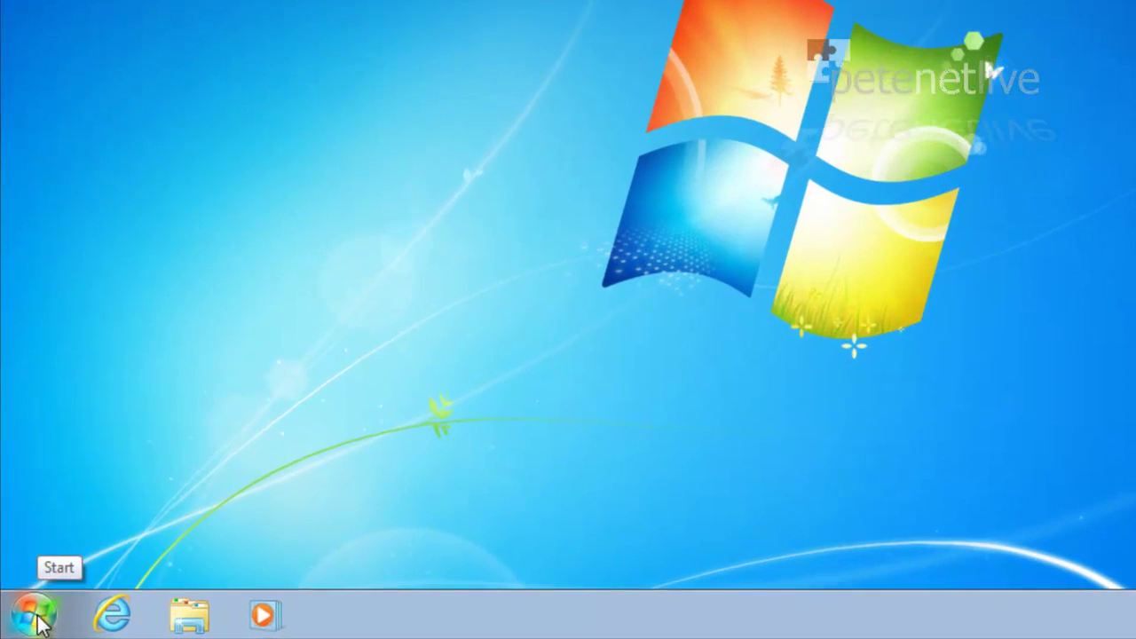
left_click(35, 617)
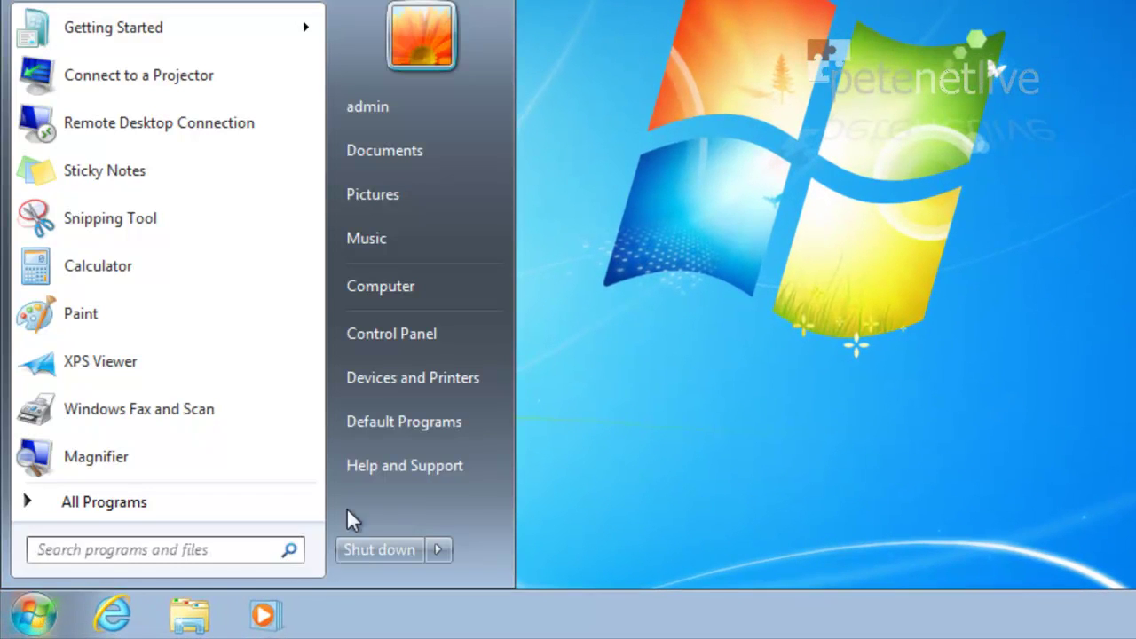
right_click(394, 287)
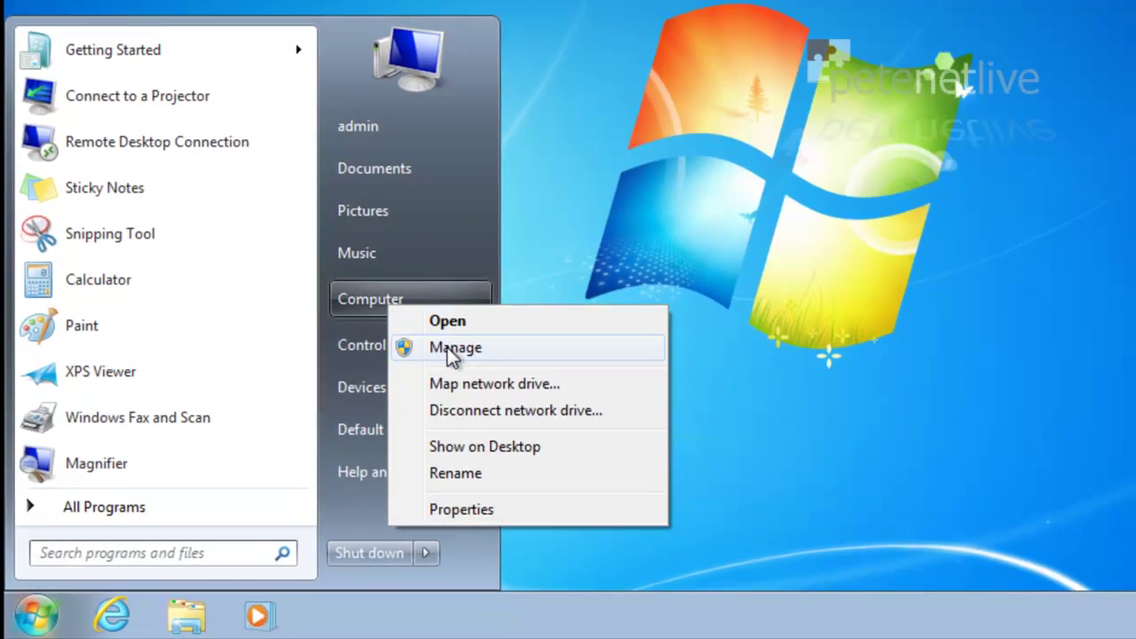
left_click(447, 347)
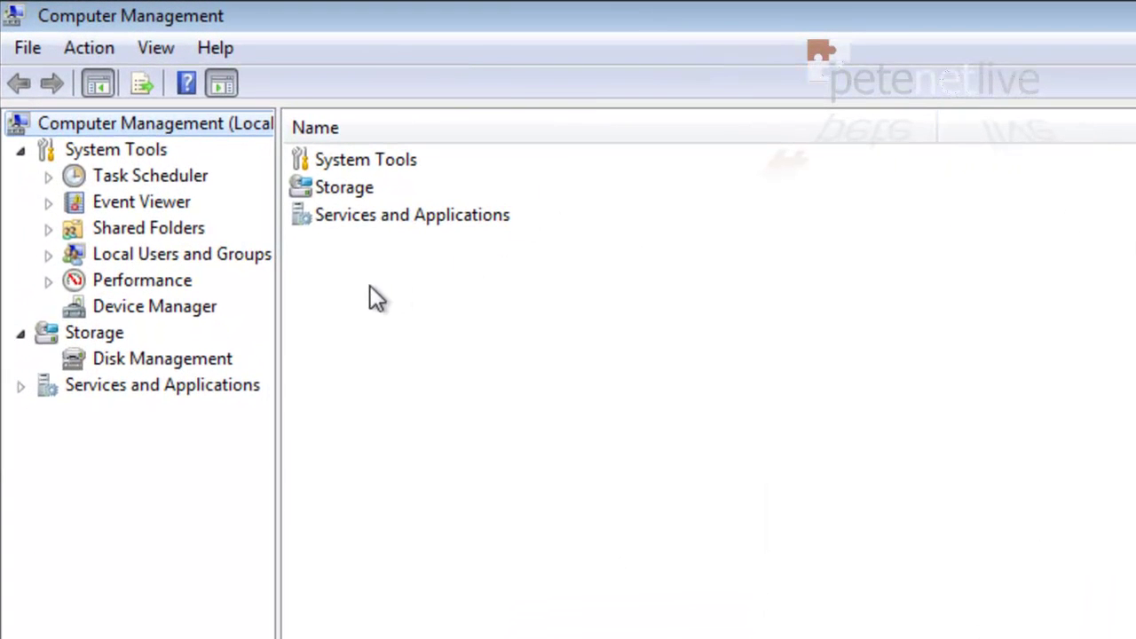
left_click(169, 357)
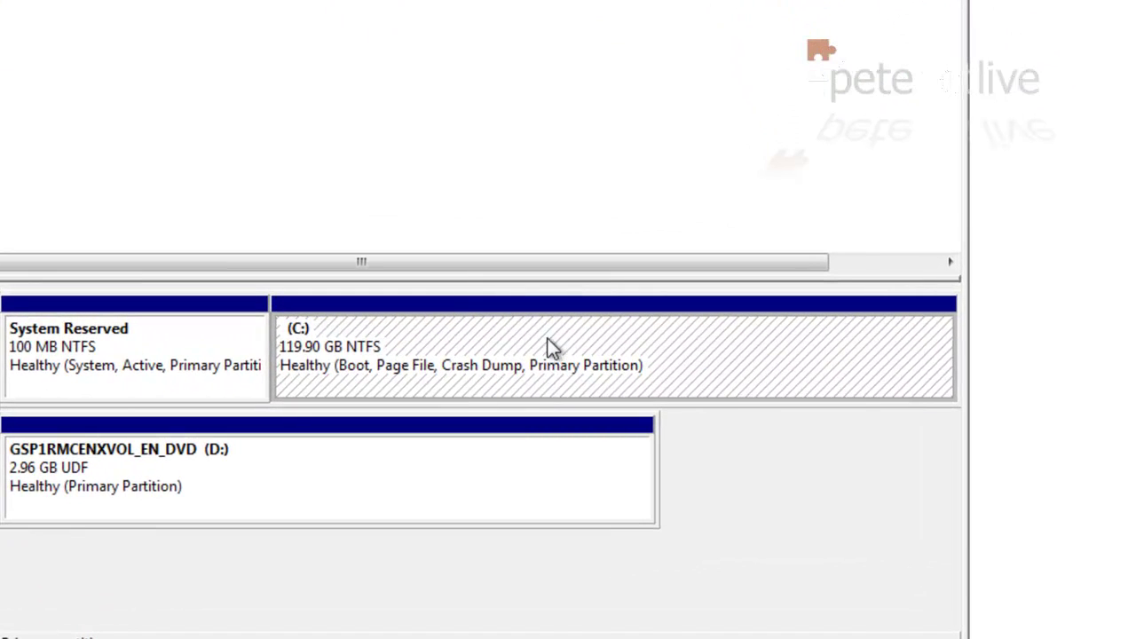
Step: Set the C: drive's volume label to 'Windows 7' in its Properties
right_click(549, 344)
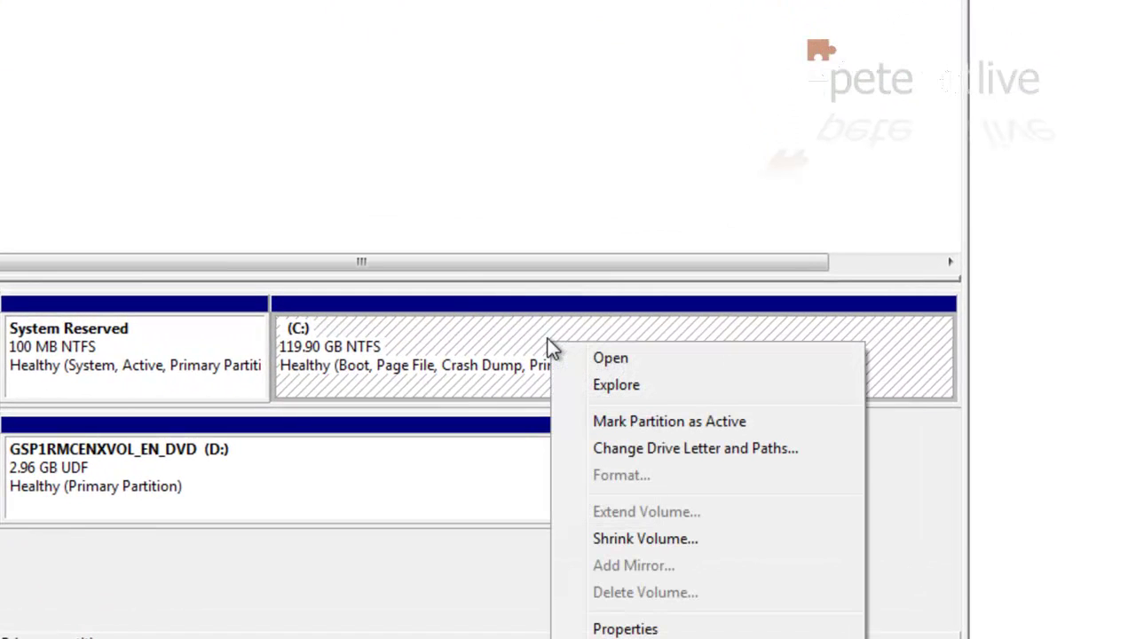
left_click(600, 629)
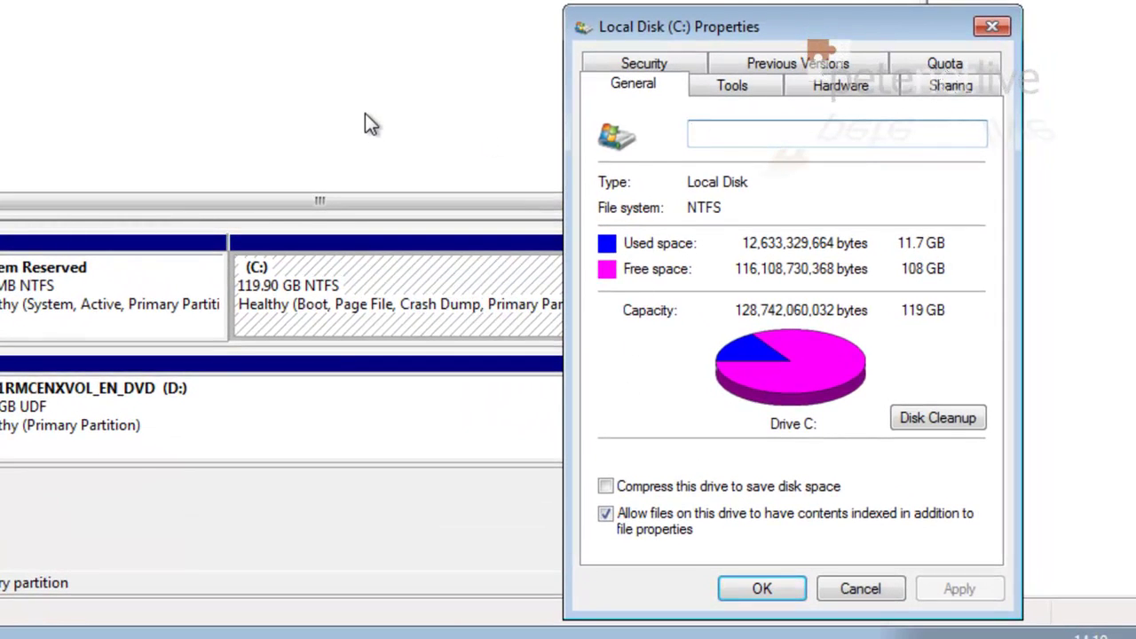
type("Windows")
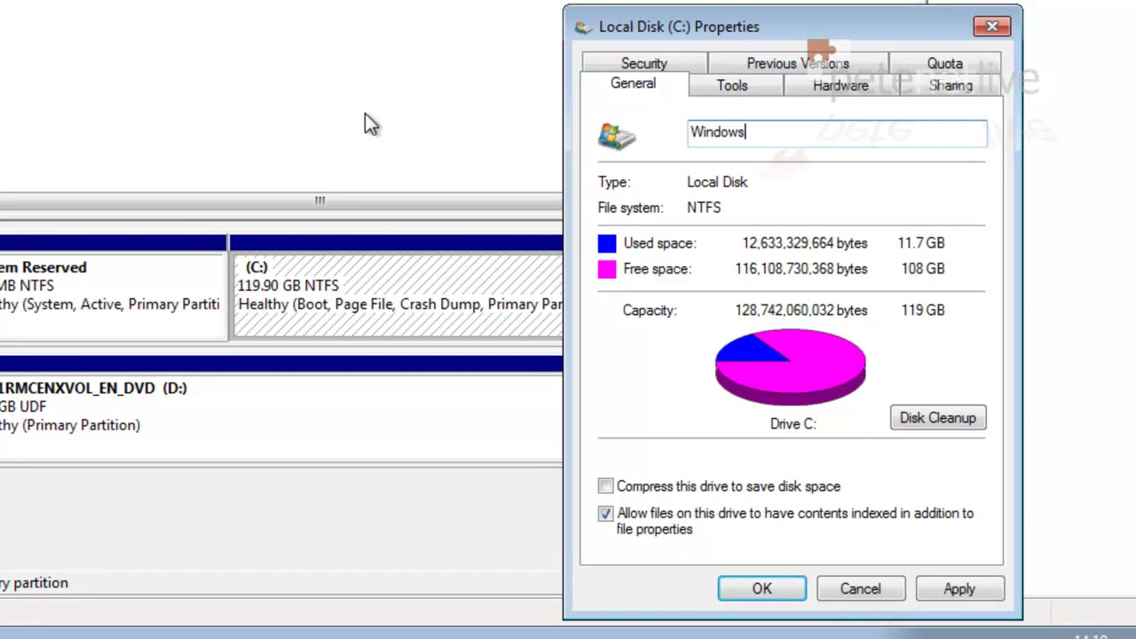
type(" 7")
left_click(948, 588)
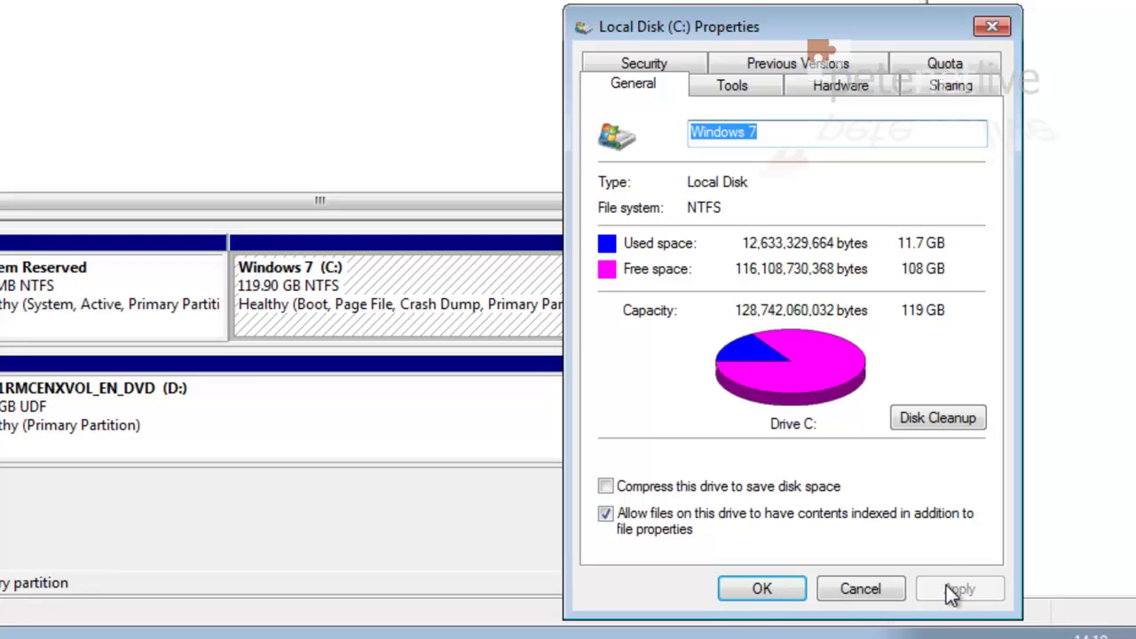
left_click(766, 590)
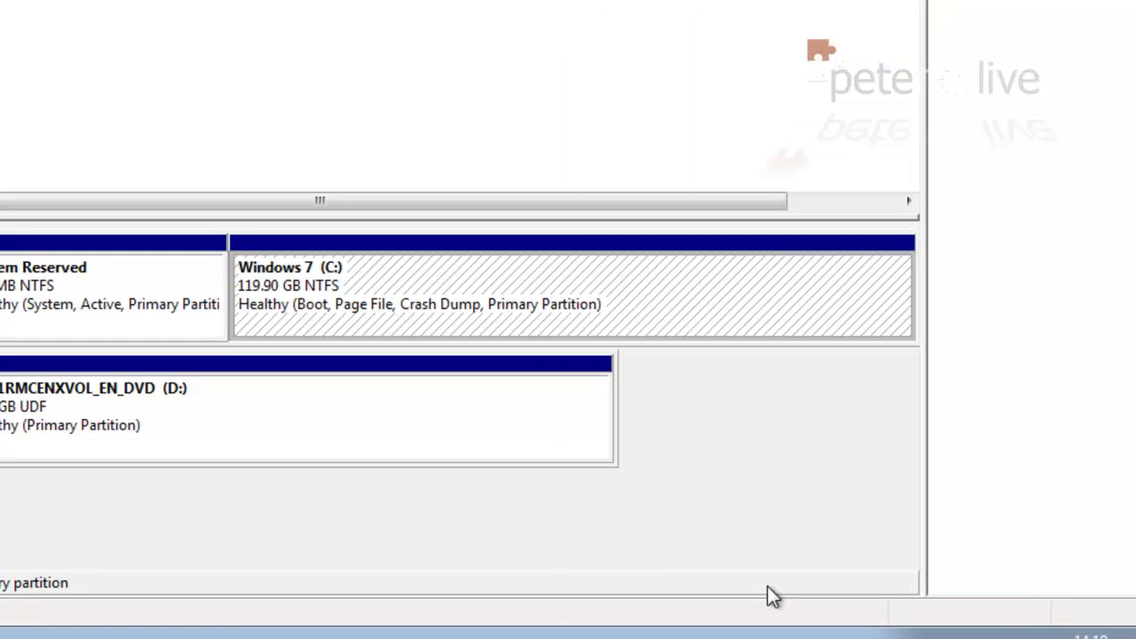
Step: Shrink the Windows 7 (C:) volume by 40000 MB, freeing 39.06 GB of unallocated space
right_click(549, 297)
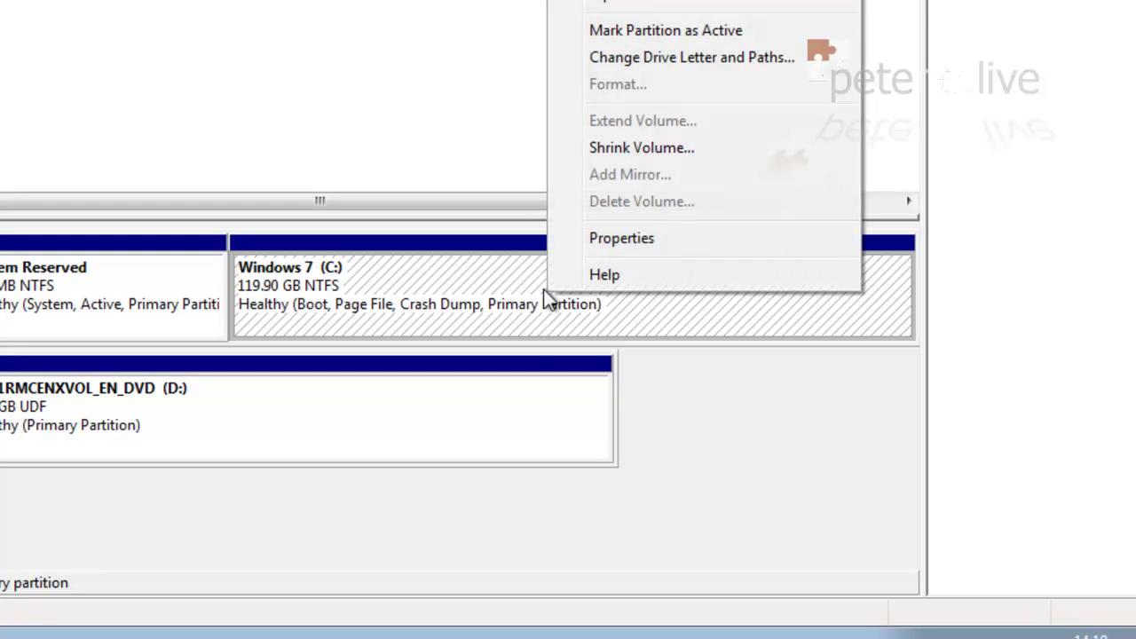
left_click(596, 148)
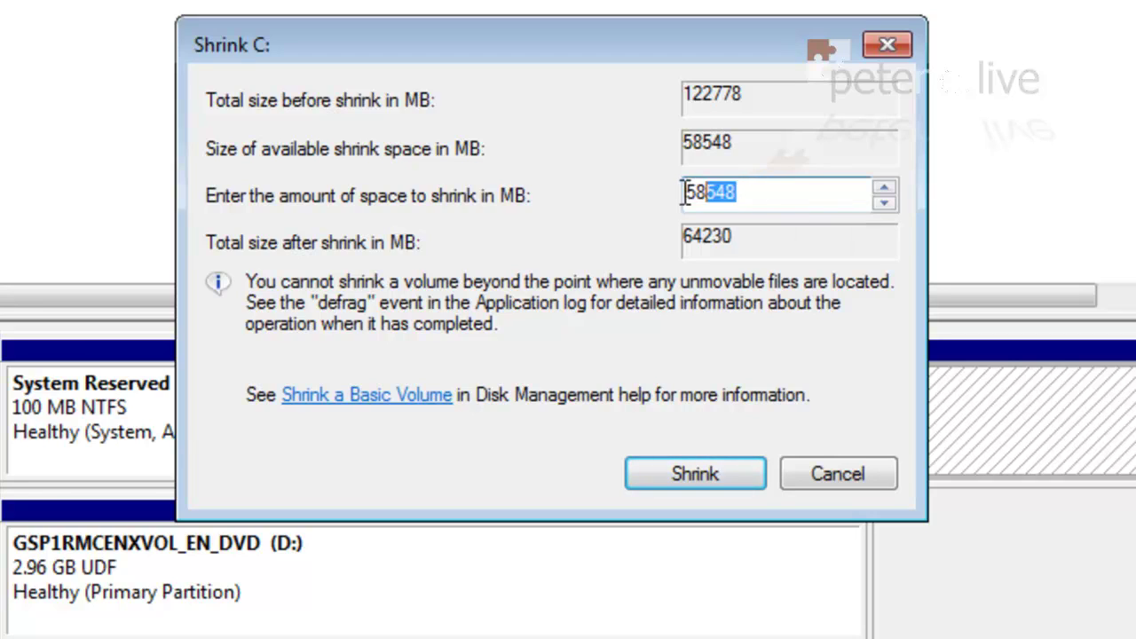
type("40000")
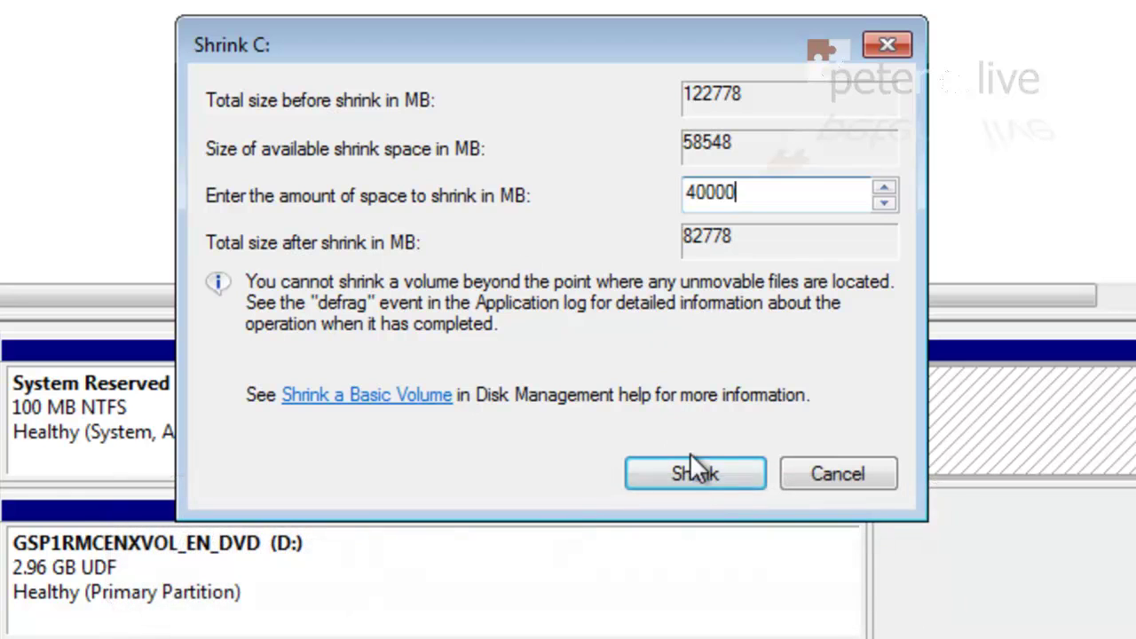
left_click(699, 475)
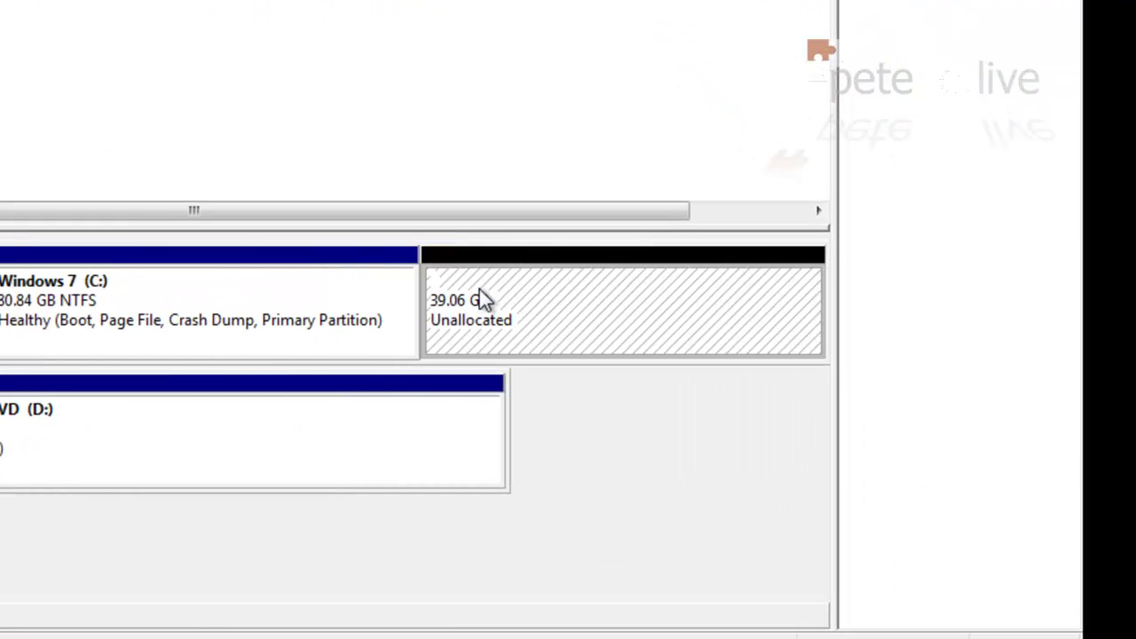
Step: Create a 39.06 GB NTFS simple volume, drive E:, labelled 'Windows 8' in the unallocated space
right_click(482, 300)
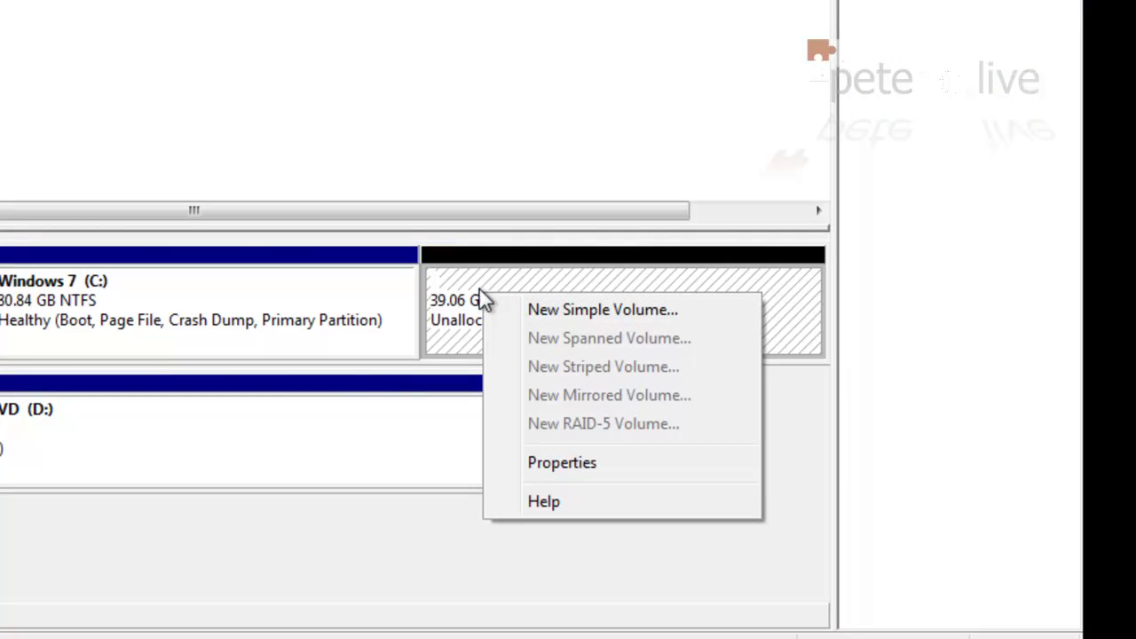
left_click(533, 309)
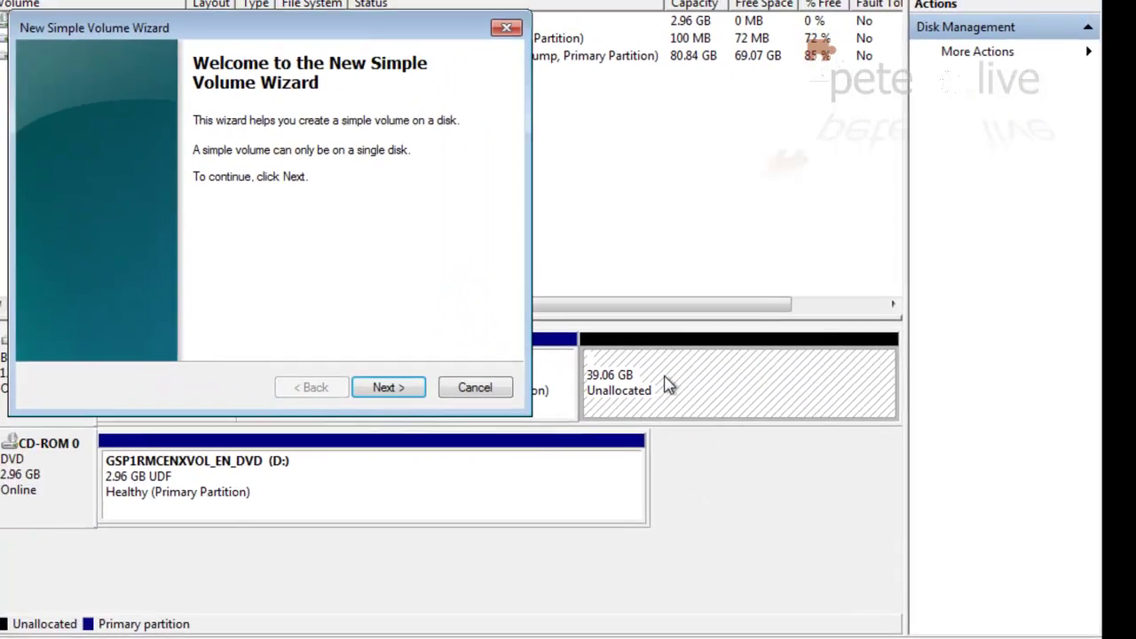
left_click(391, 387)
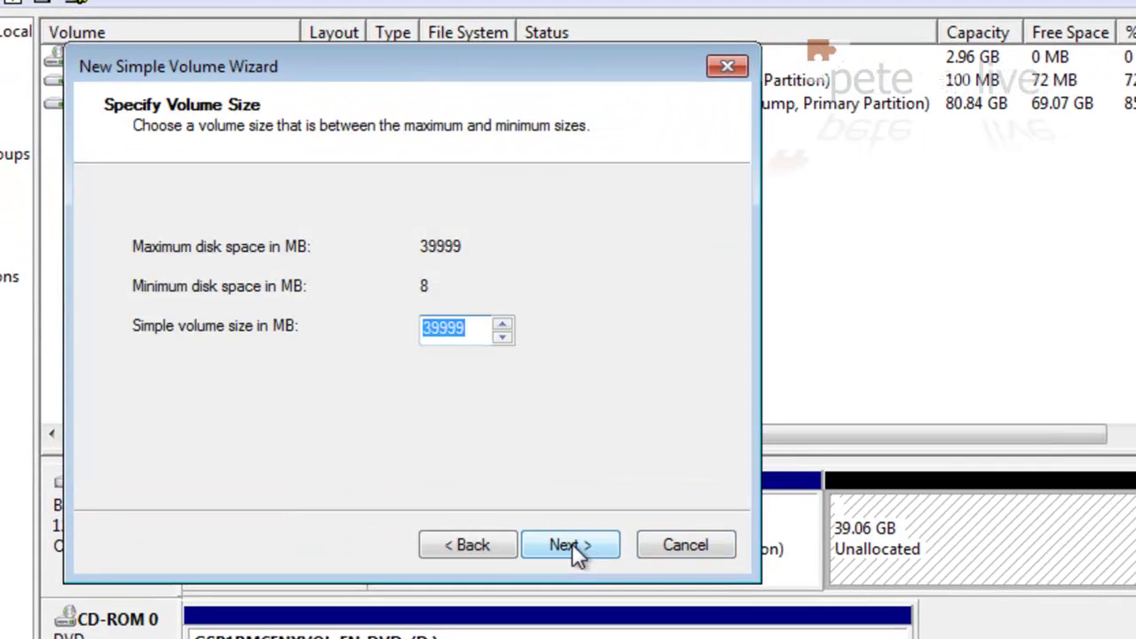
left_click(574, 545)
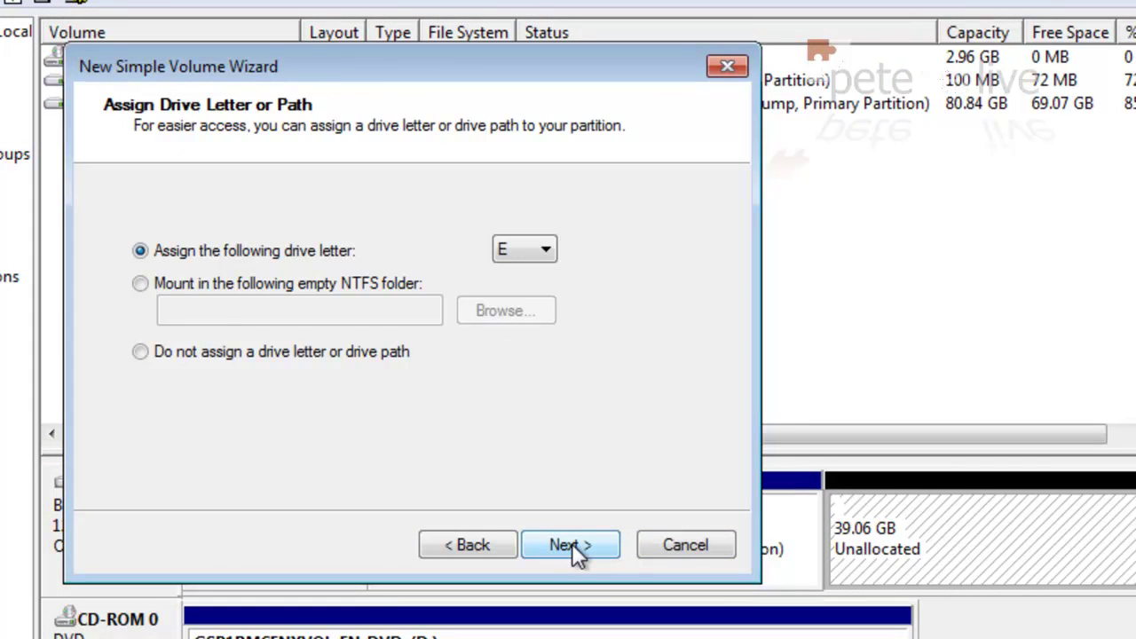
left_click(572, 543)
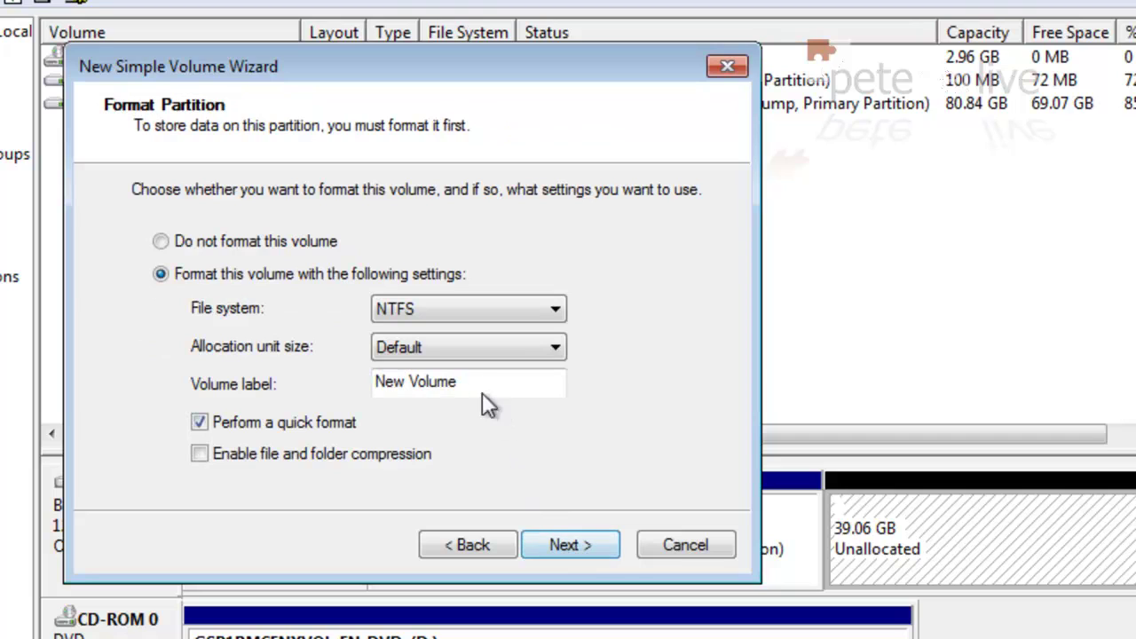
left_click_drag(476, 383, 301, 385)
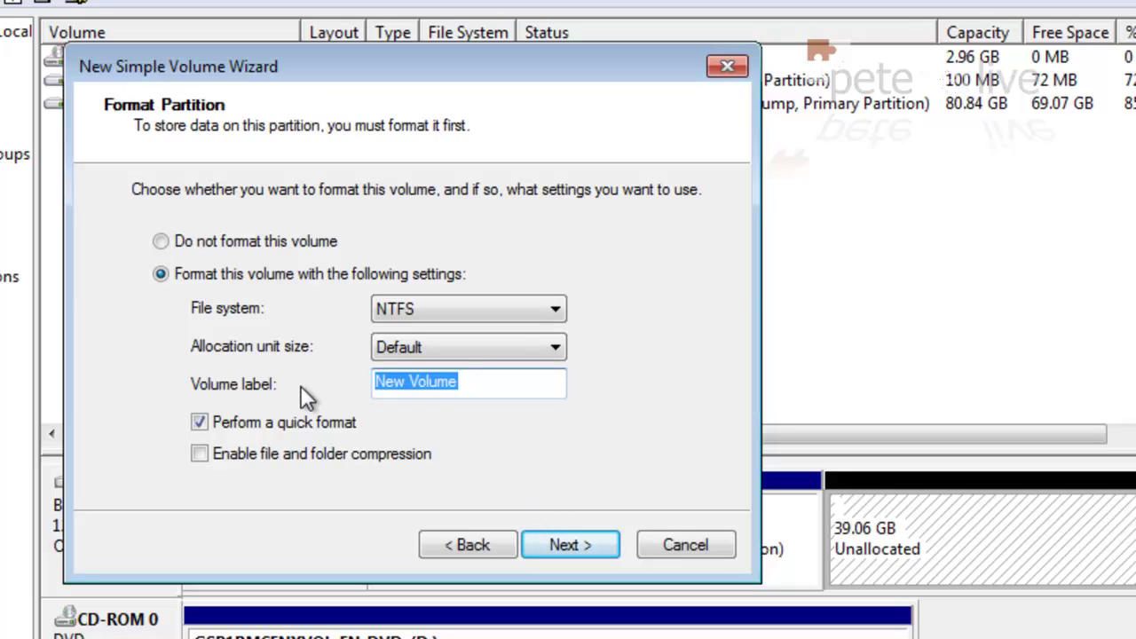
type("Windows ")
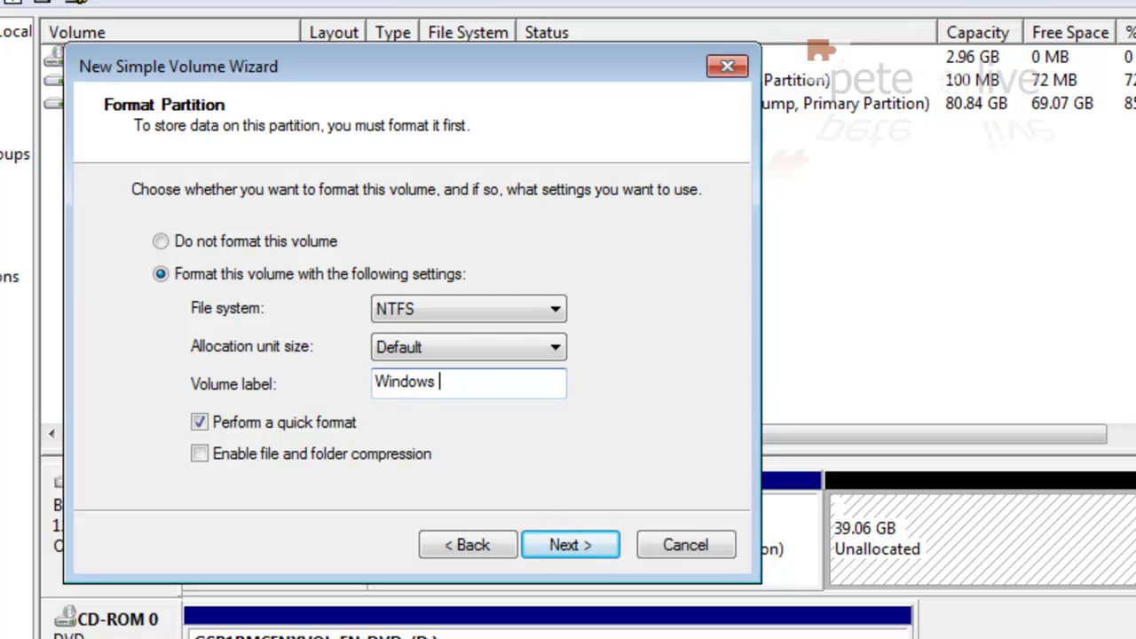
type("8")
left_click(569, 545)
left_click(569, 546)
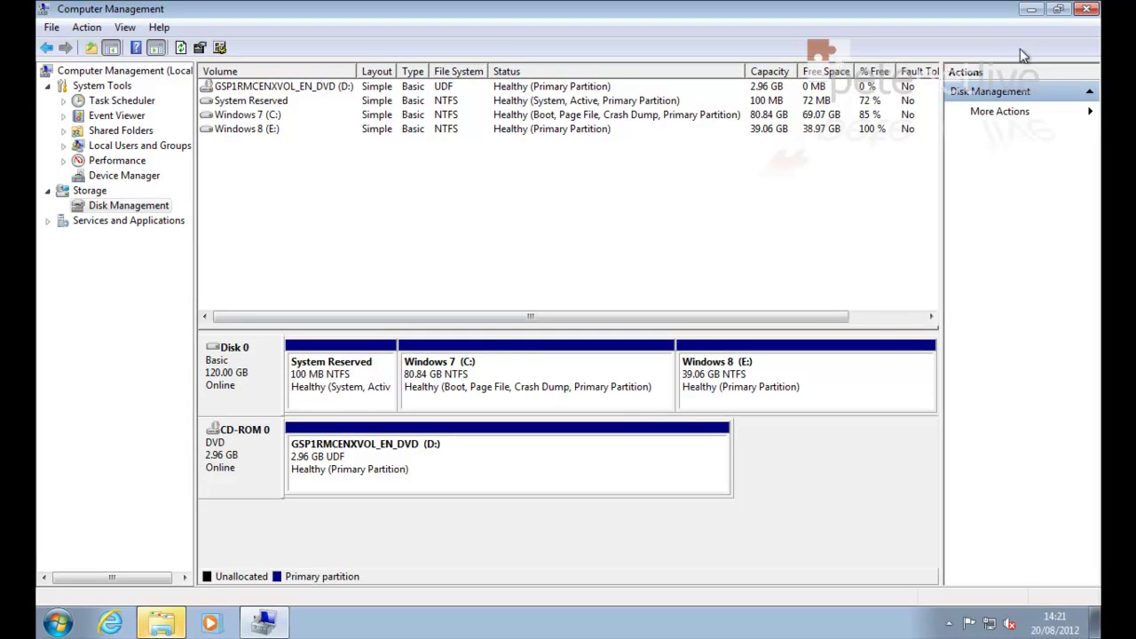
Step: Close Computer Management and the AutoPlay prompt, then restart the computer from the Start menu
left_click(1090, 11)
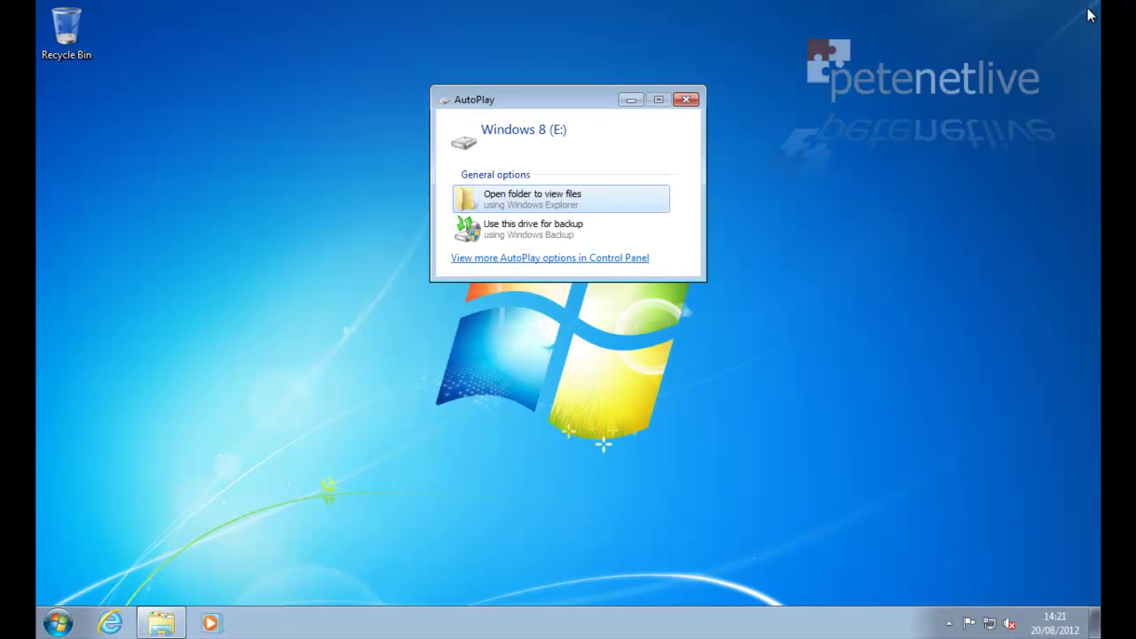
left_click(688, 100)
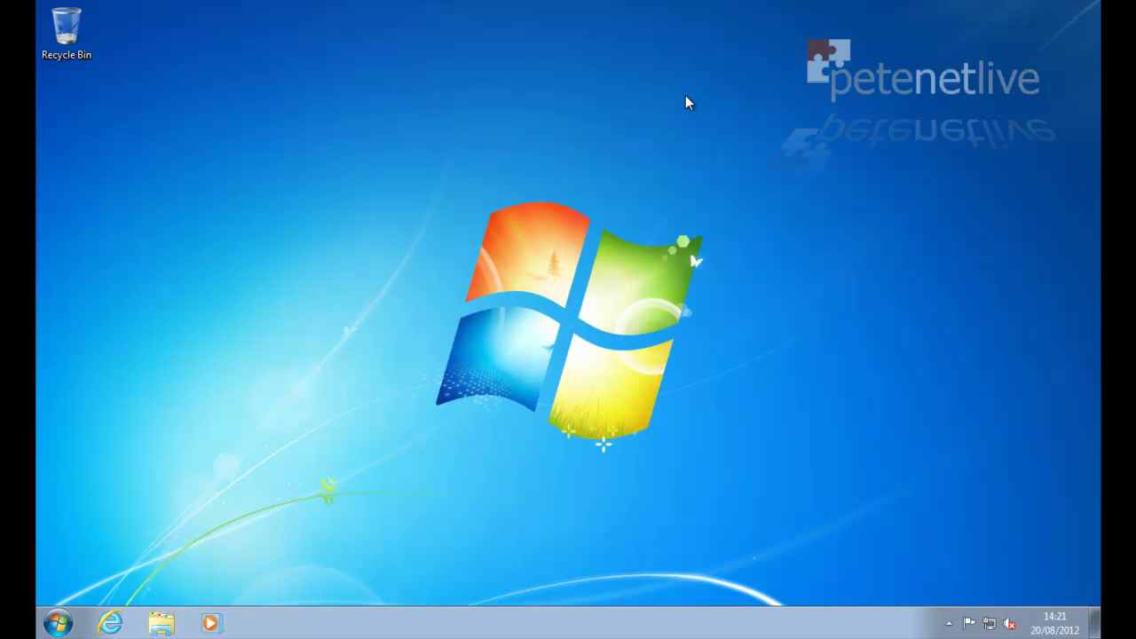
left_click(60, 625)
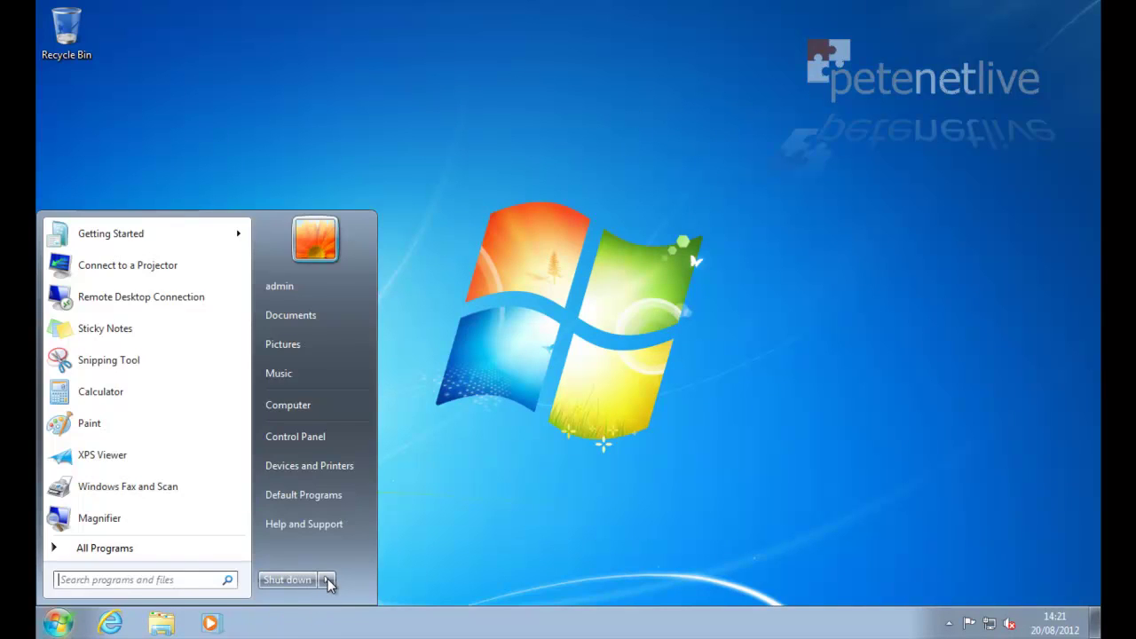
mouse_move(327, 579)
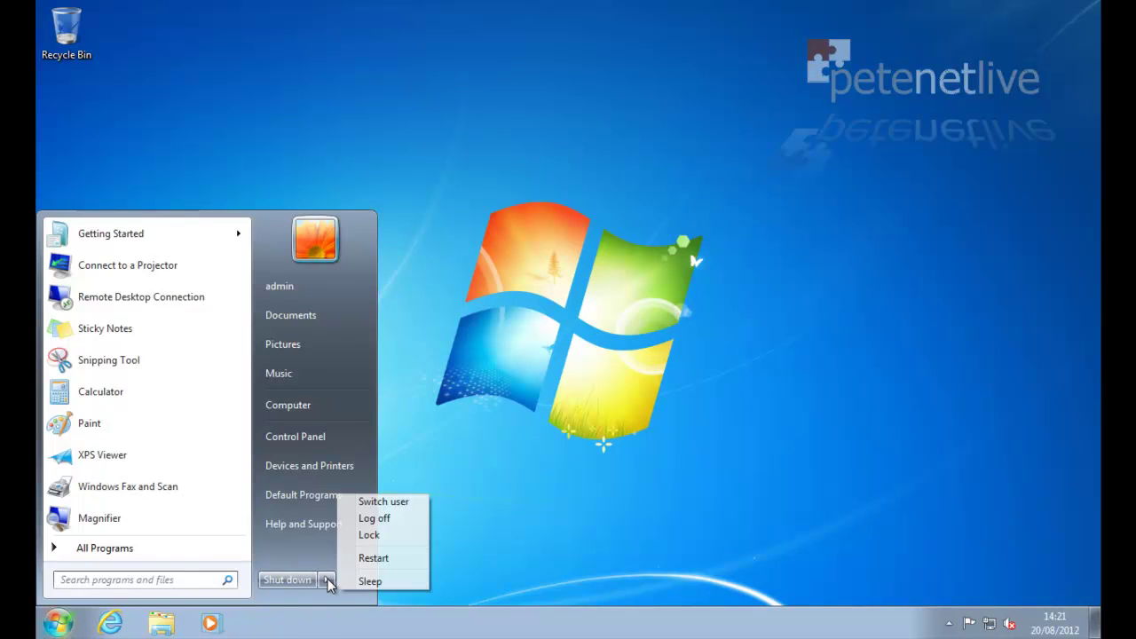
left_click(373, 558)
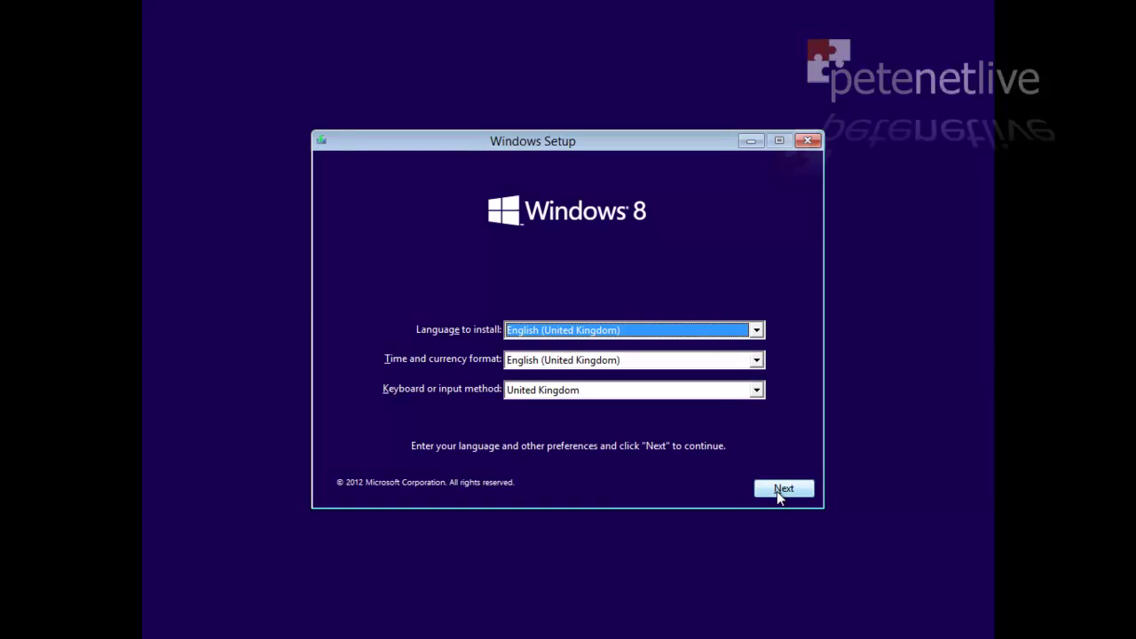
Step: Keep English (United Kingdom) for language, time format and keyboard, and continue
left_click(778, 491)
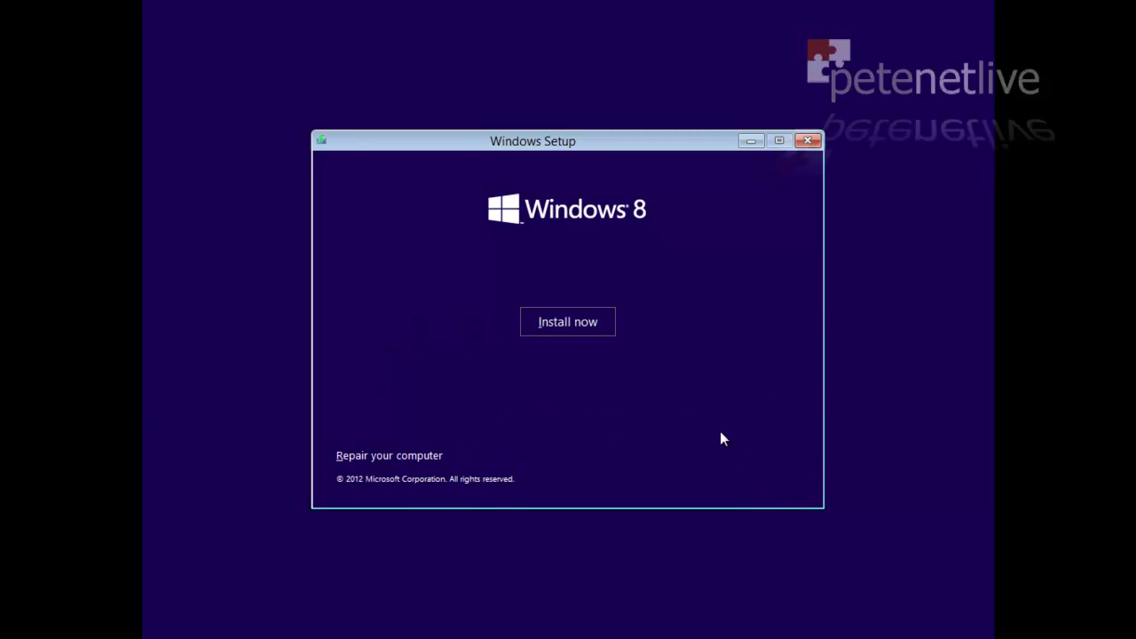
Step: Start the installation, paste in the product key and accept the licence terms
left_click(566, 323)
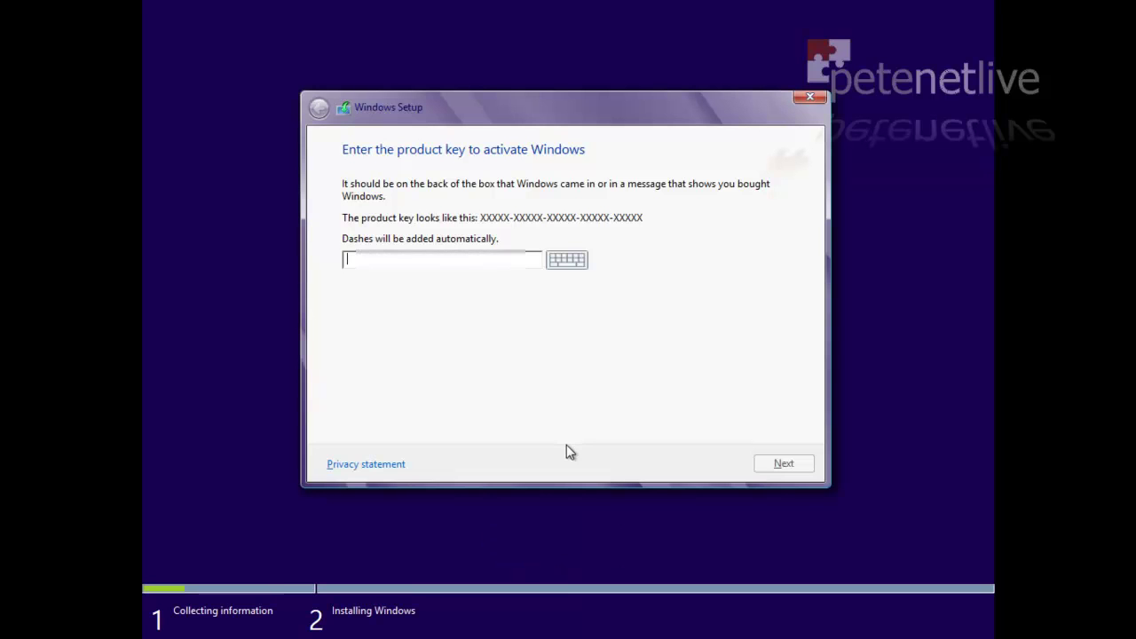
key("ctrl+v")
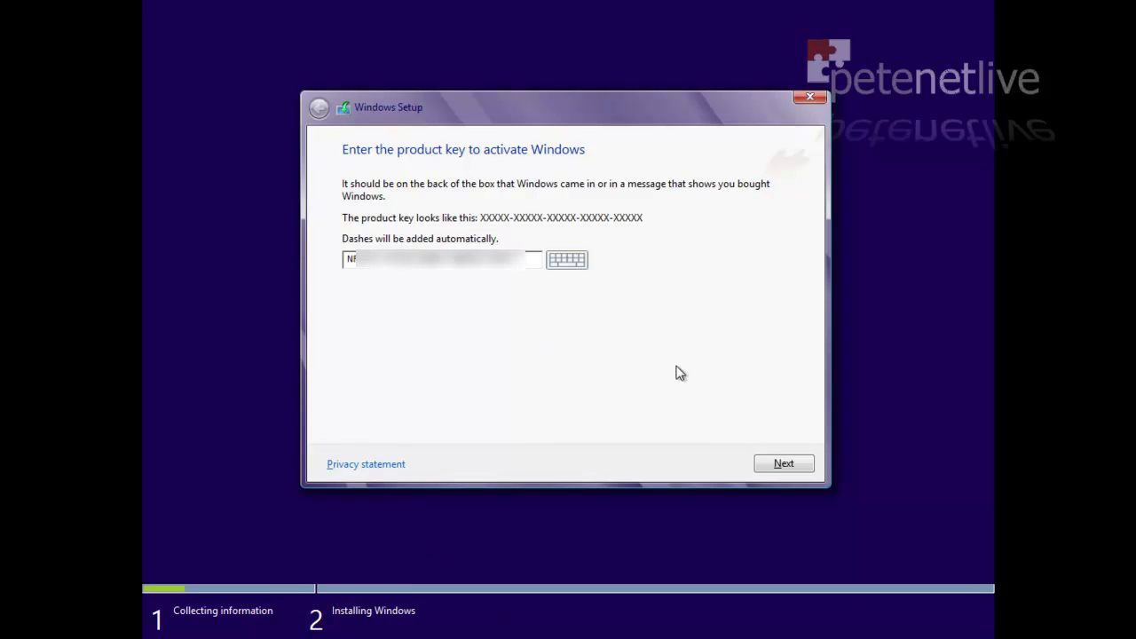
left_click(784, 464)
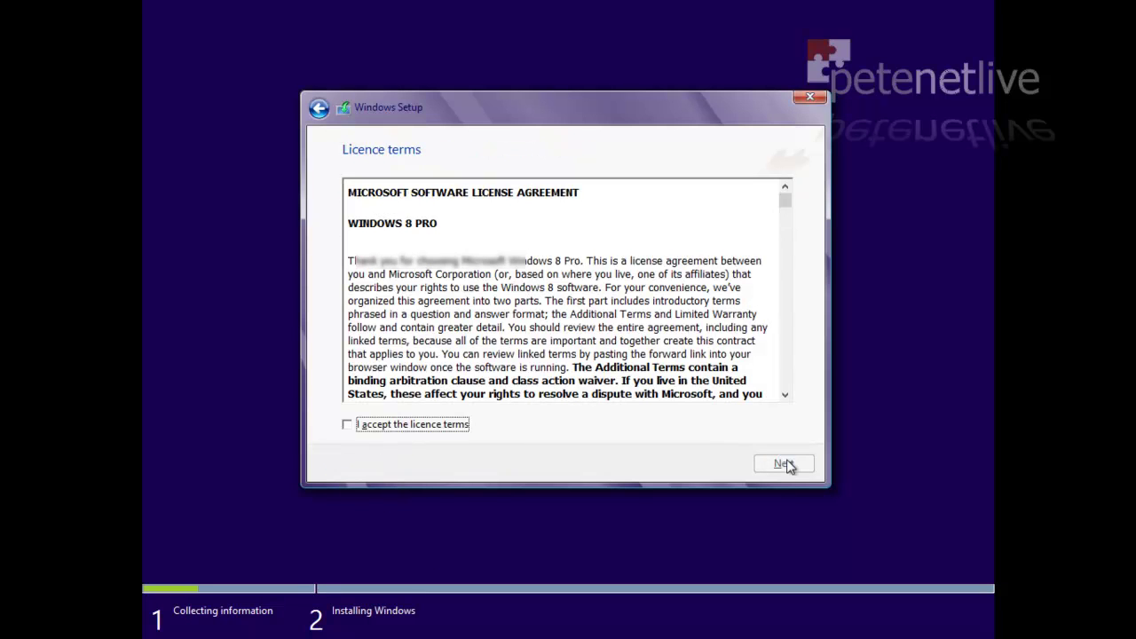
left_click(353, 426)
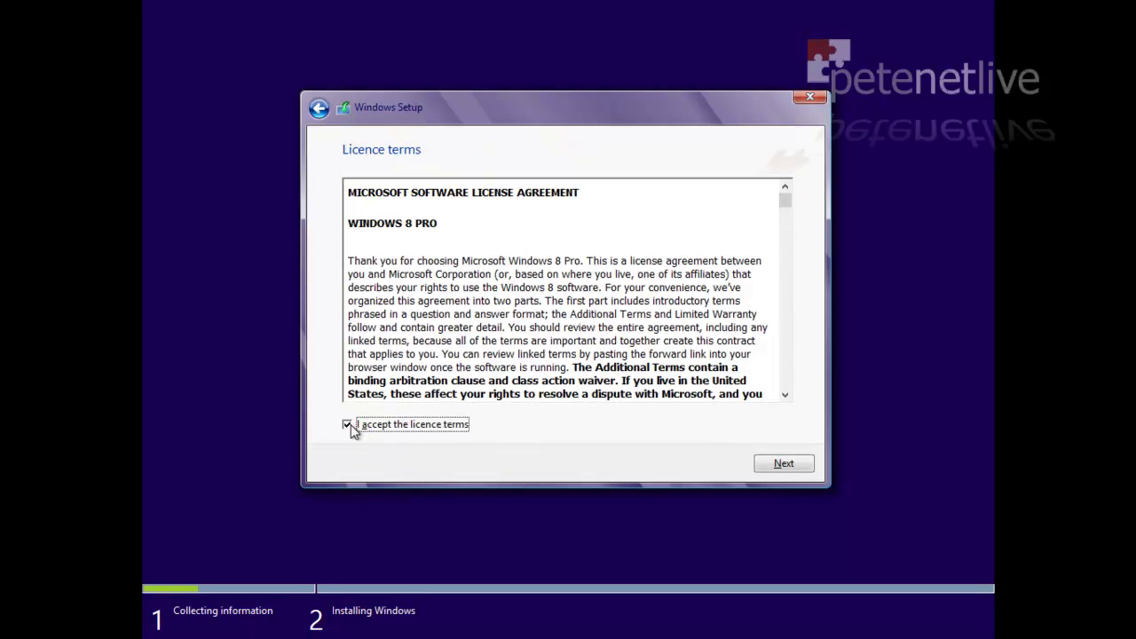
left_click(794, 464)
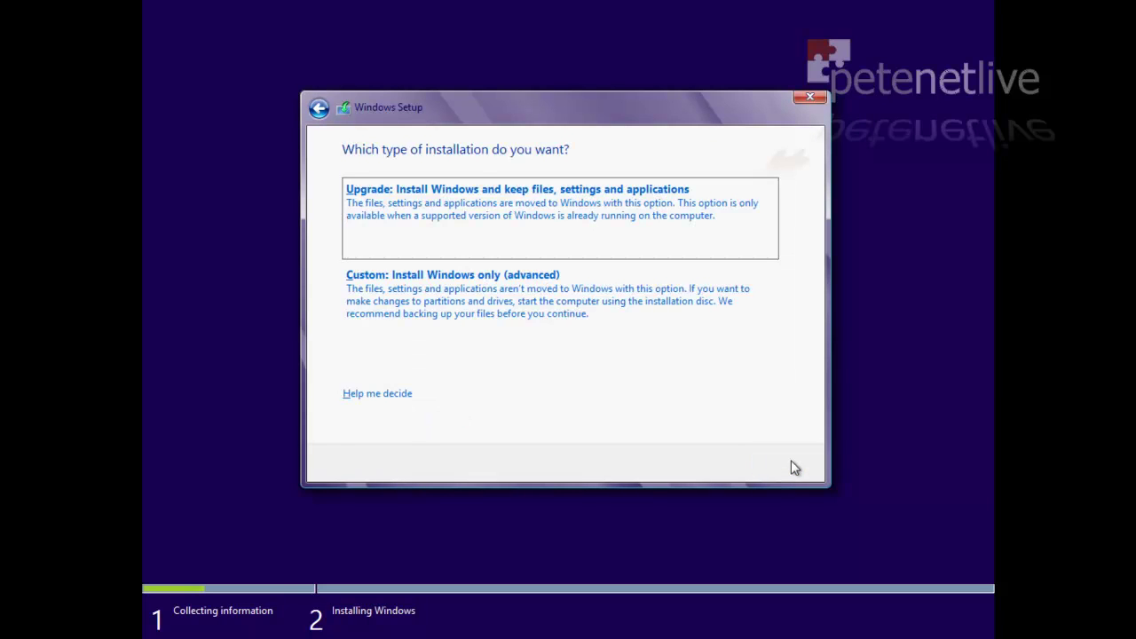
Step: Choose a Custom install onto Drive 0 Partition 3: Windows 8 and begin installing
left_click(498, 305)
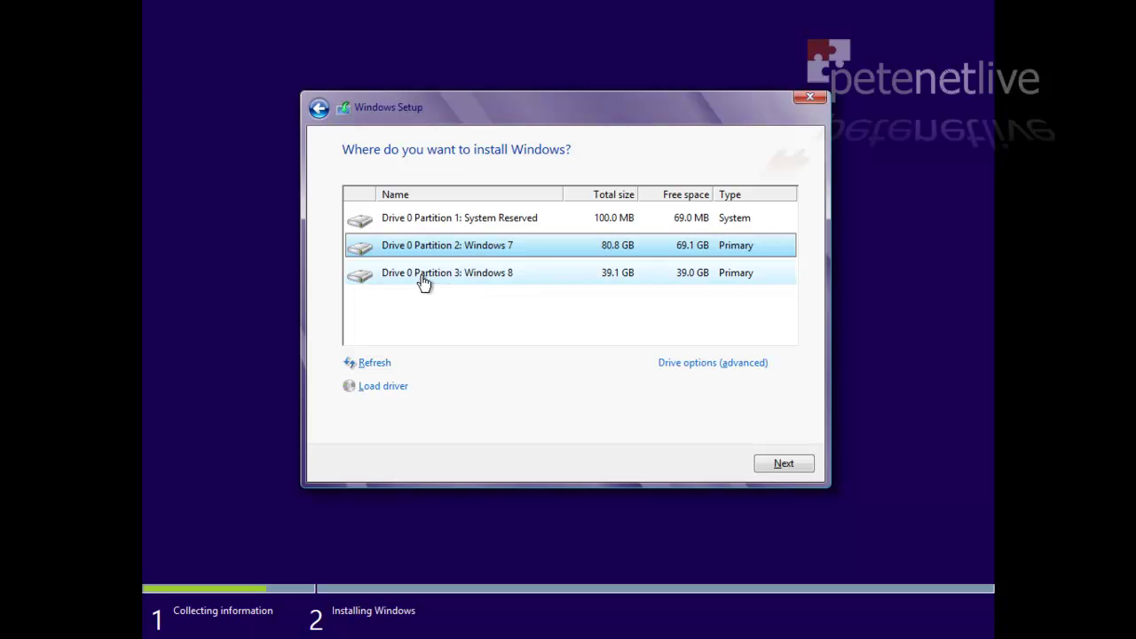
left_click(419, 282)
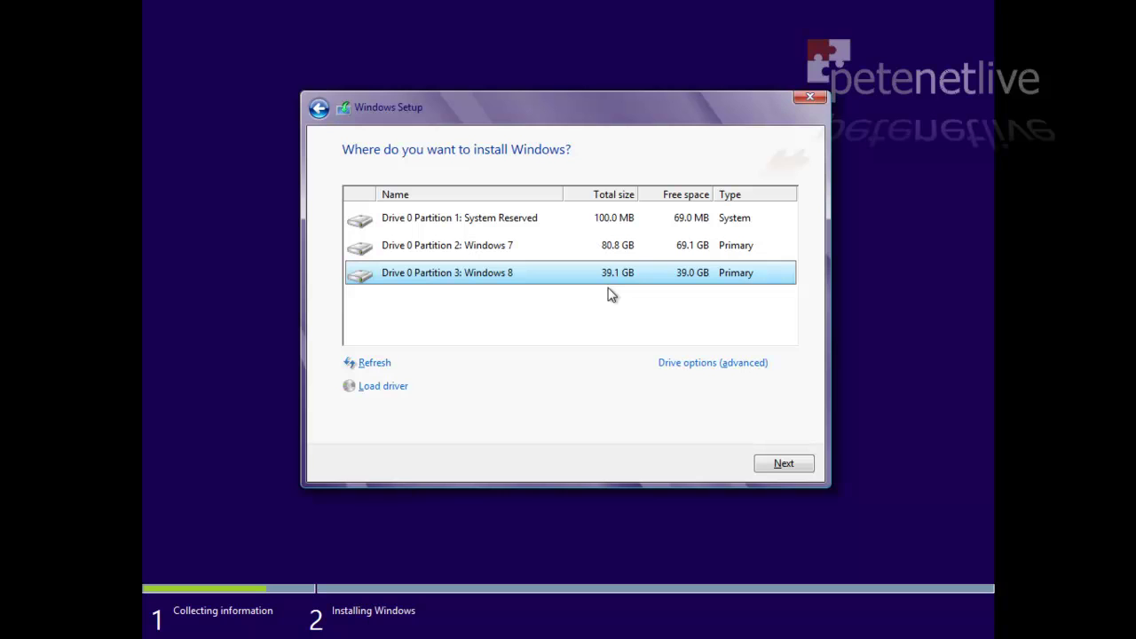
left_click(779, 463)
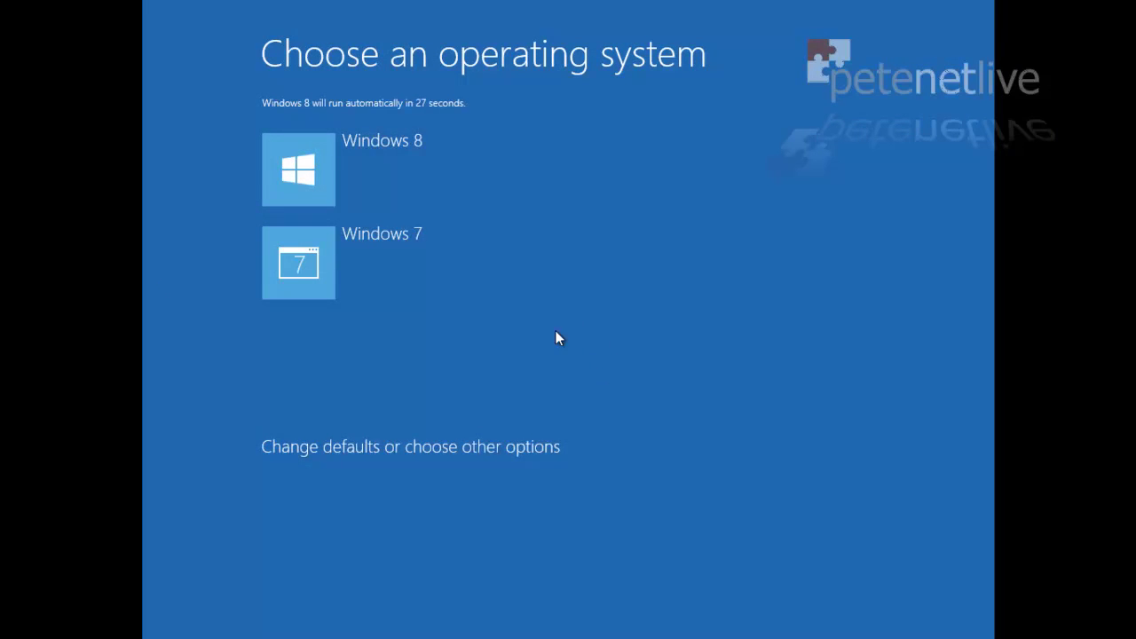
Step: Make Windows 7 the Boot Manager's default operating system, then return to the OS list
left_click(403, 448)
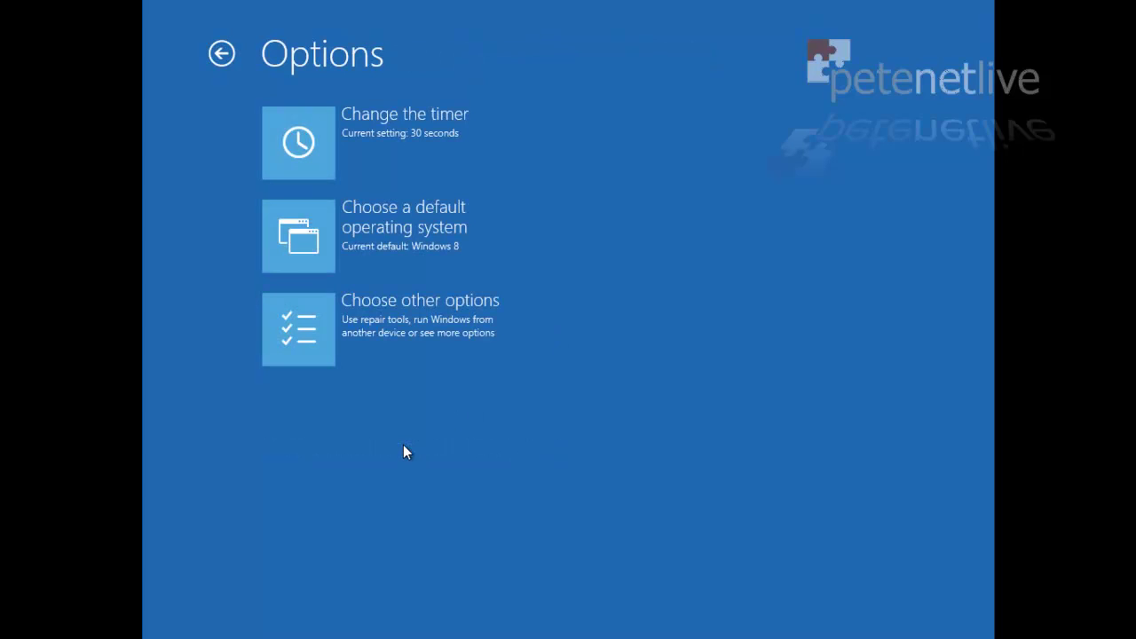
left_click(305, 240)
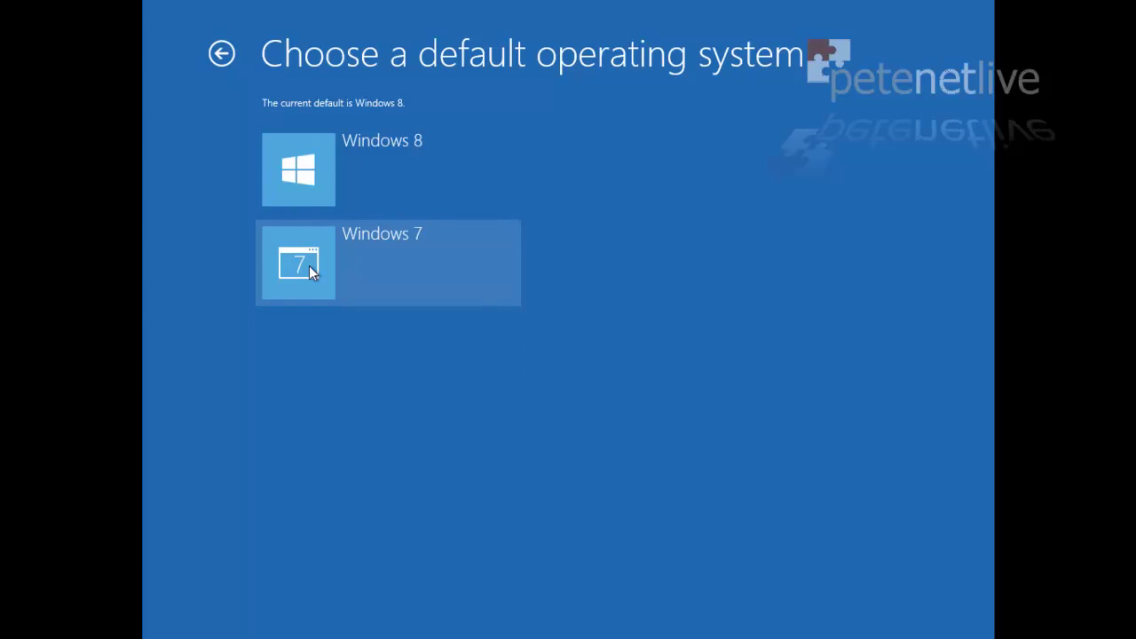
left_click(309, 266)
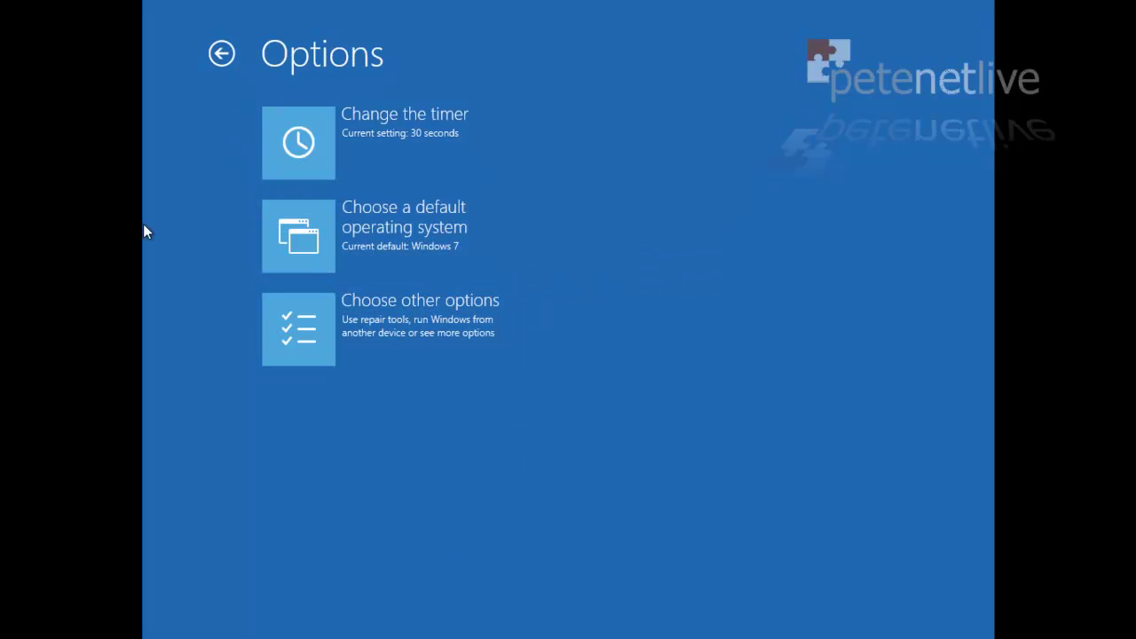
left_click(216, 55)
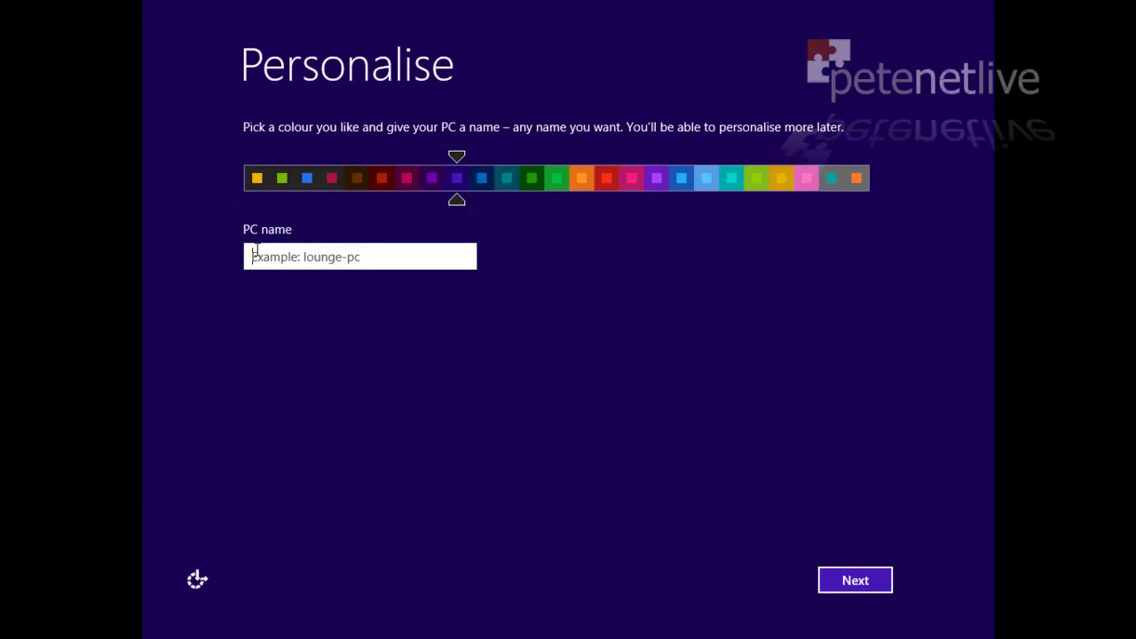
Step: Name the PC Win8 and accept the express settings
type("Win8")
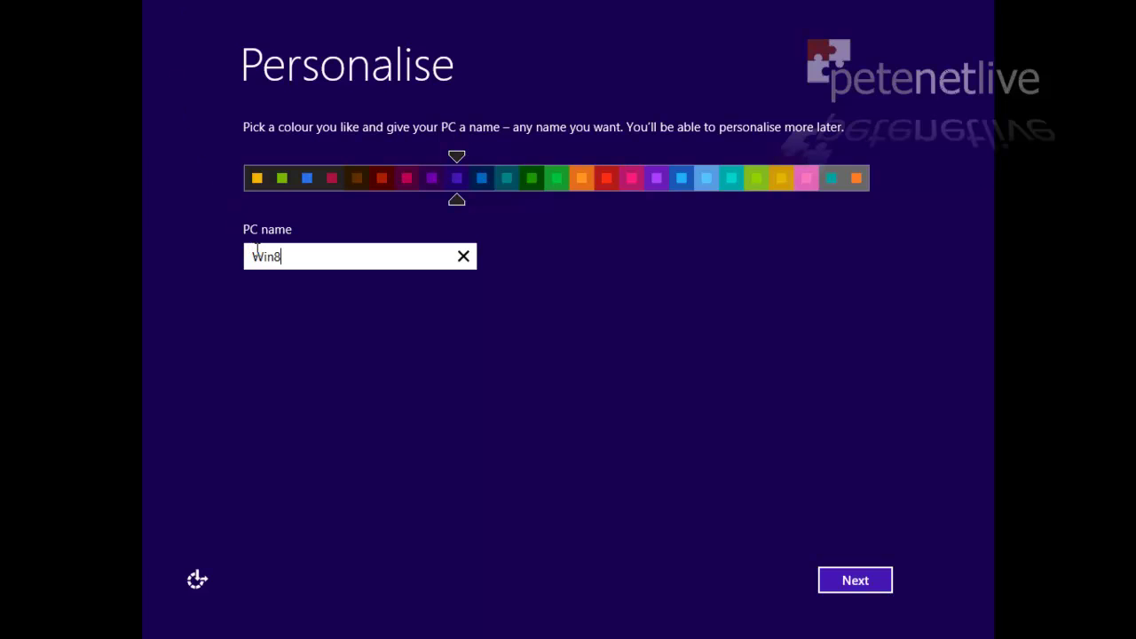
left_click(840, 581)
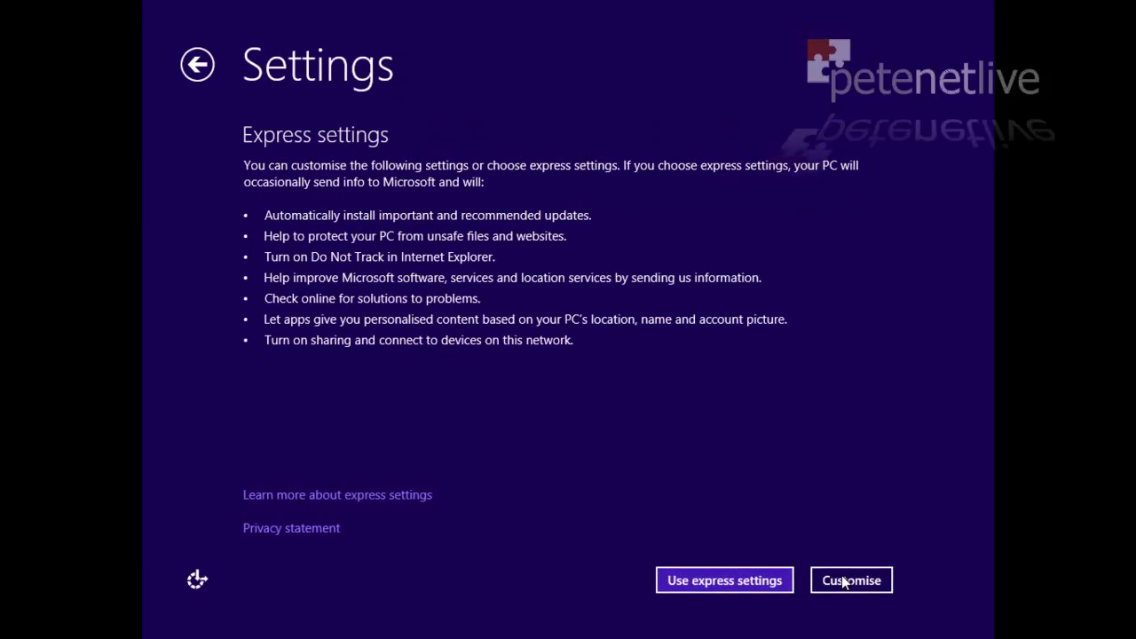
left_click(732, 581)
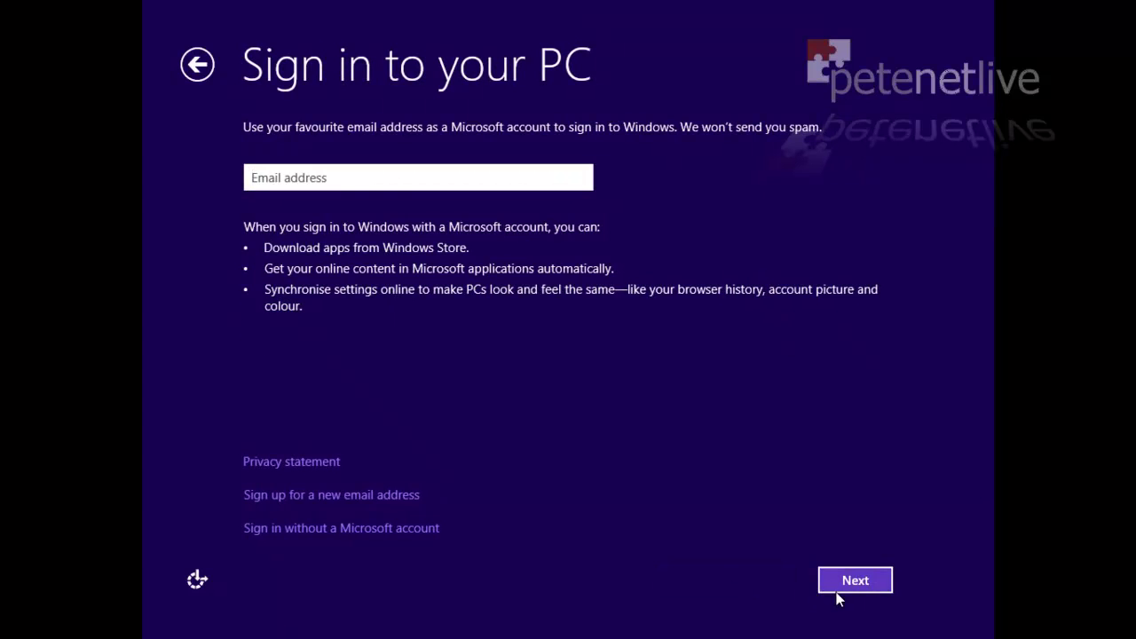
Step: Create a local account instead of a Microsoft account, entering username, password, confirmation and hint
left_click(299, 528)
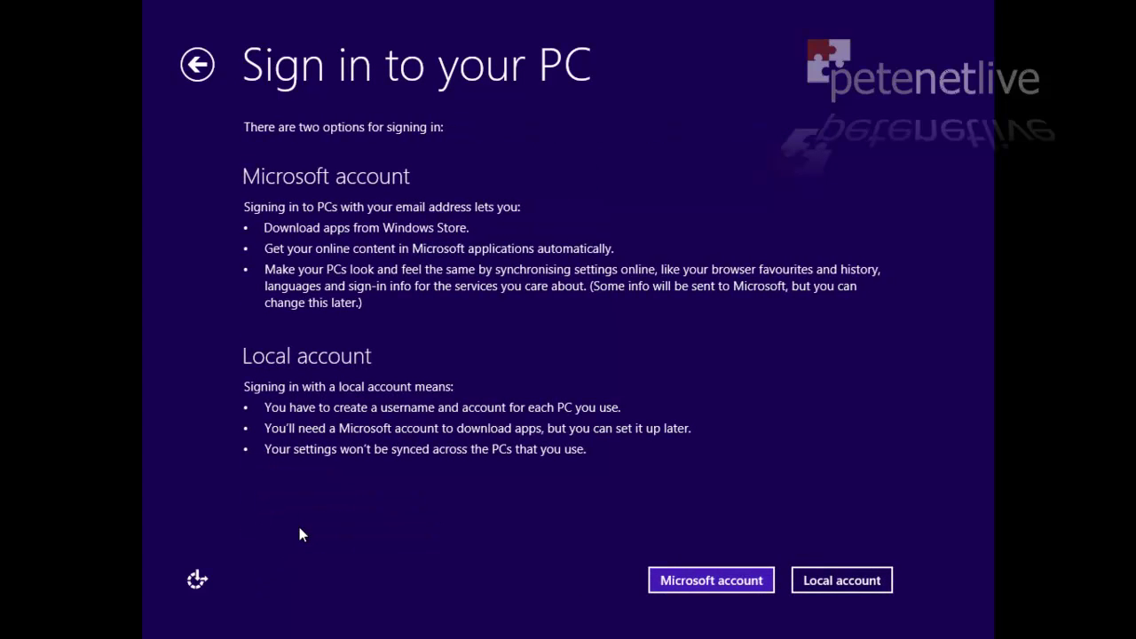
left_click(833, 579)
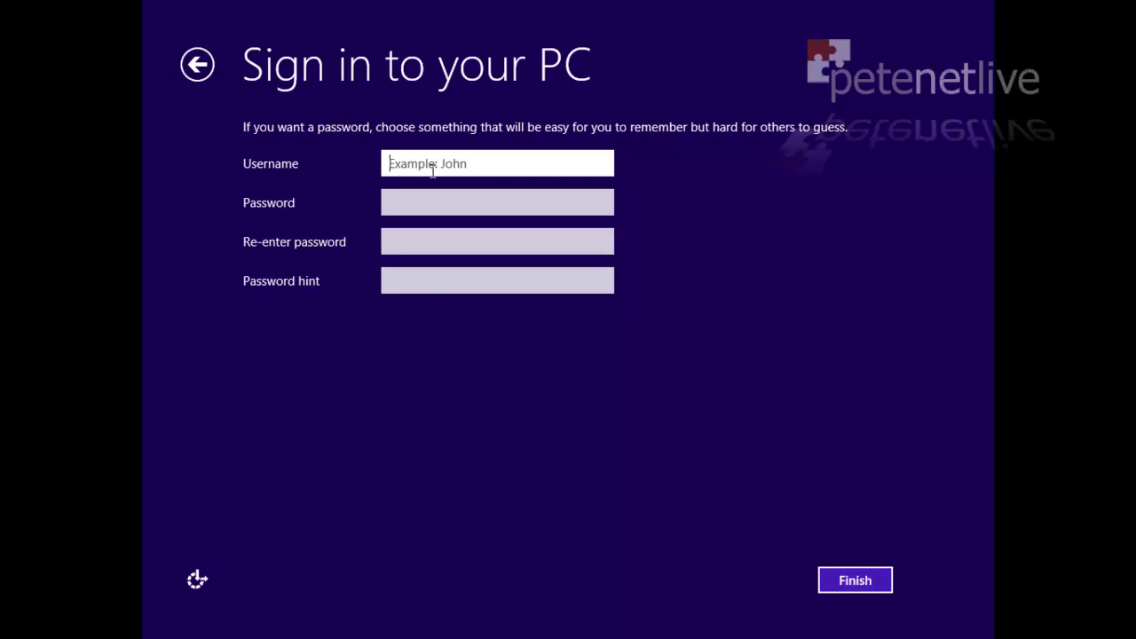
type("PeteLong")
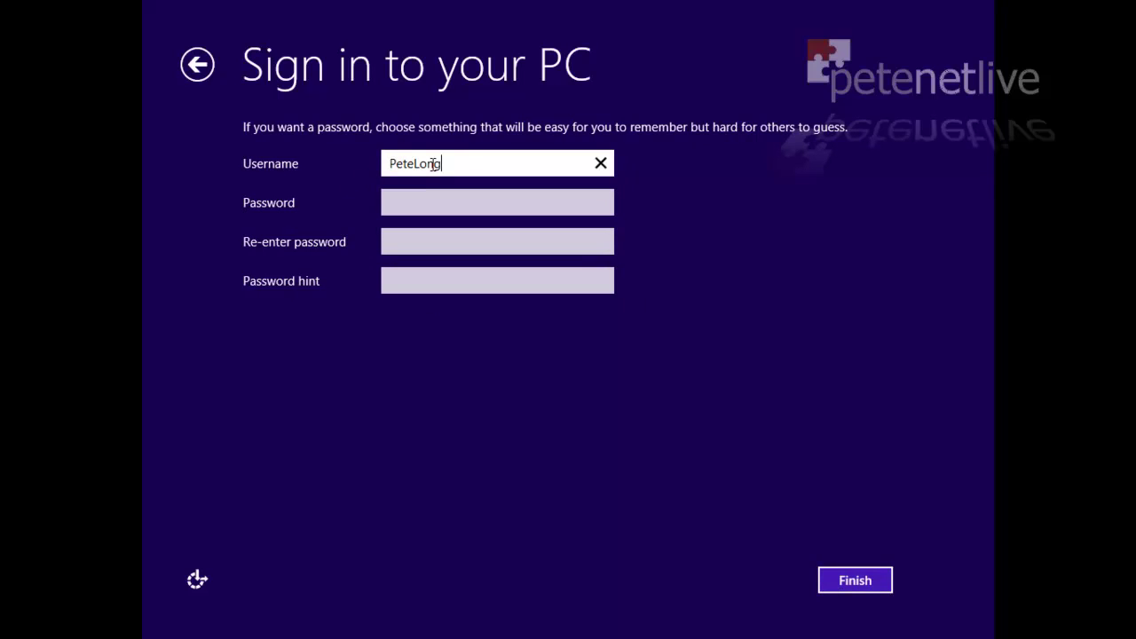
key("Tab")
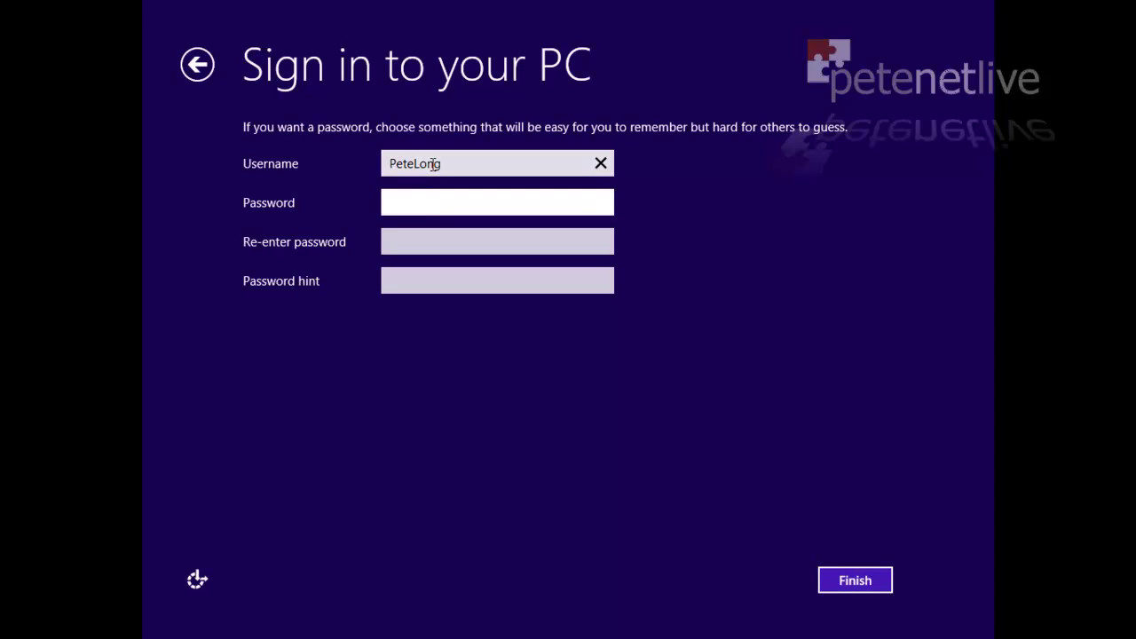
type("password")
key("Tab")
type("password")
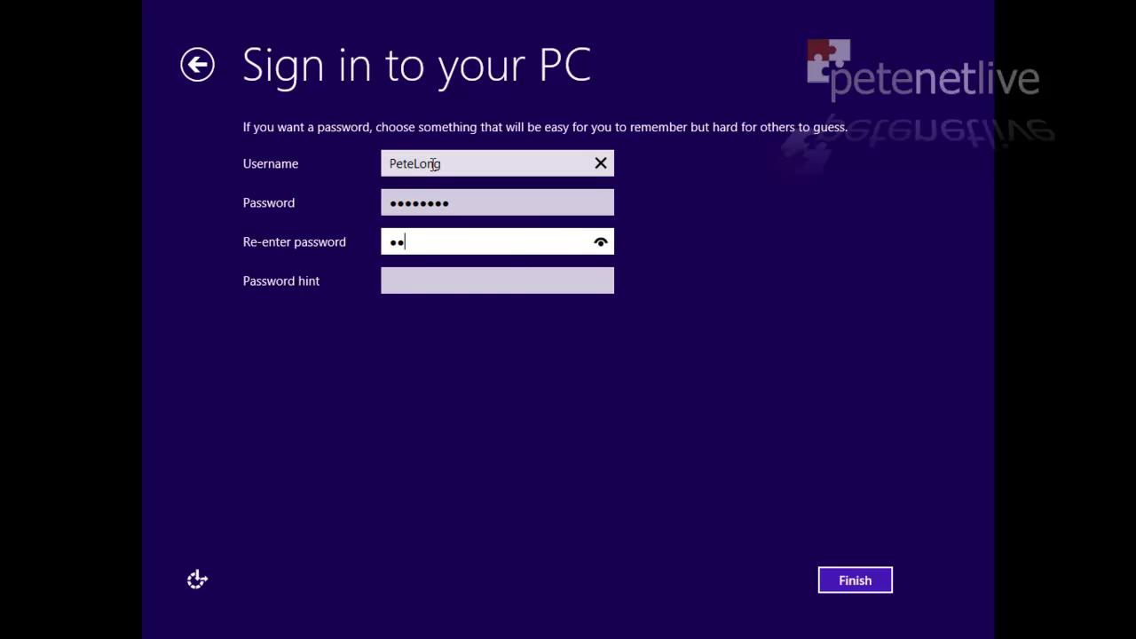
key("Tab")
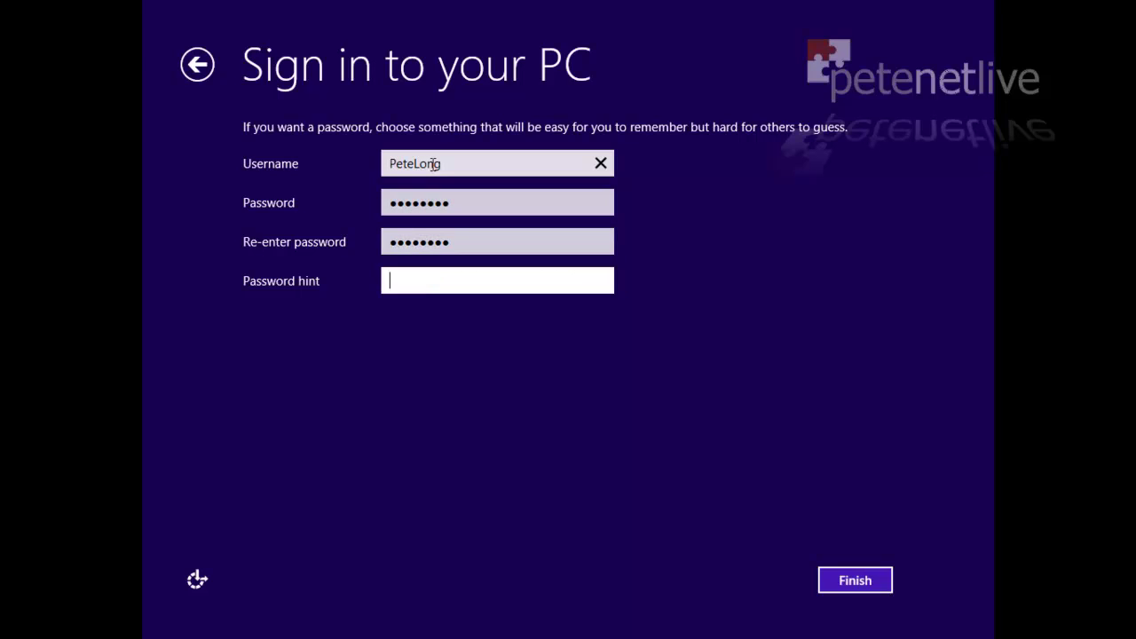
type("Password")
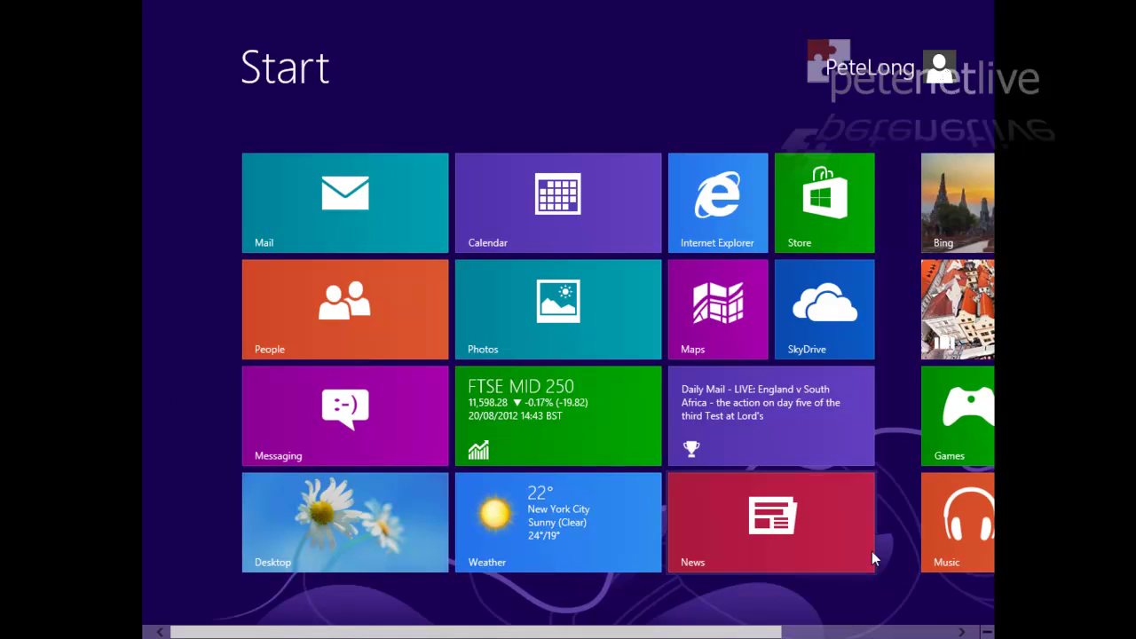
scroll(870, 553, "down", 3)
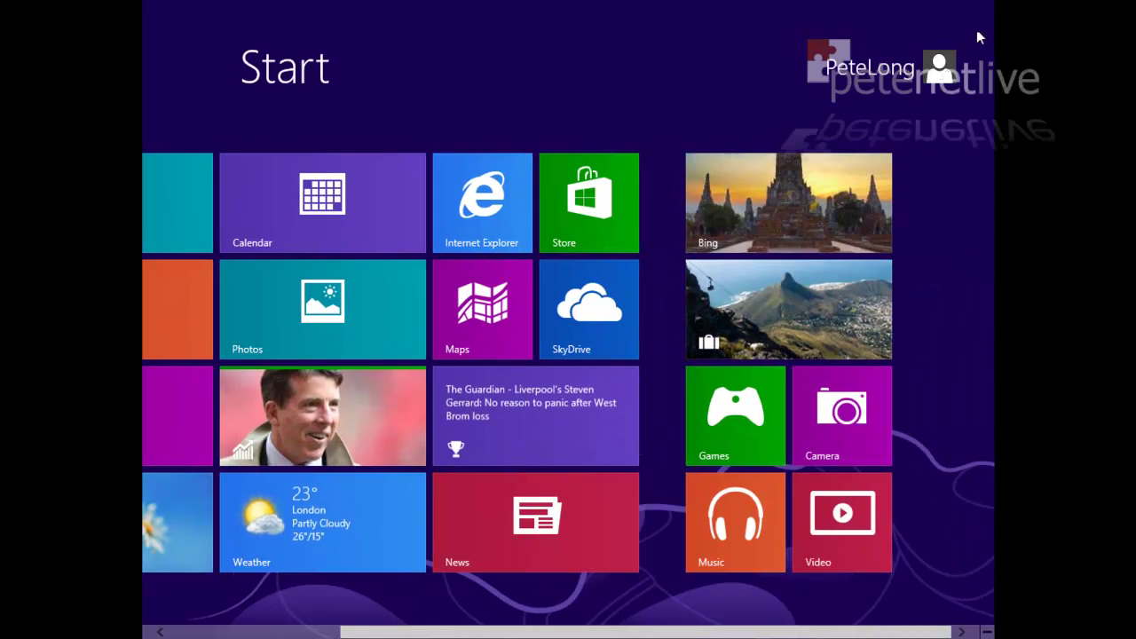
mouse_move(981, 24)
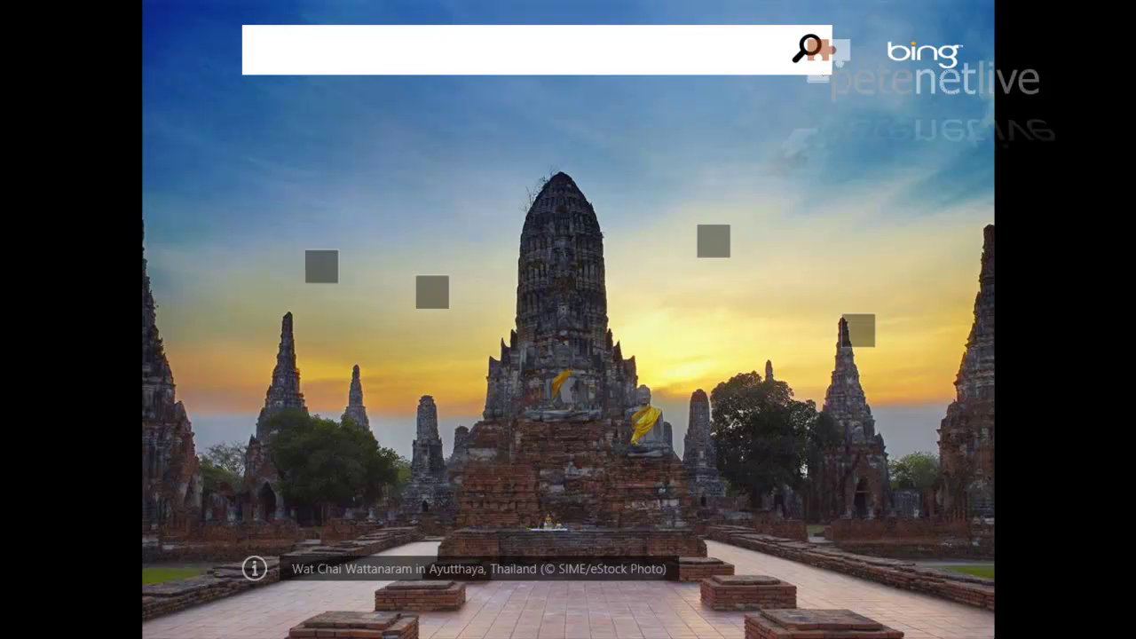
mouse_move(992, 534)
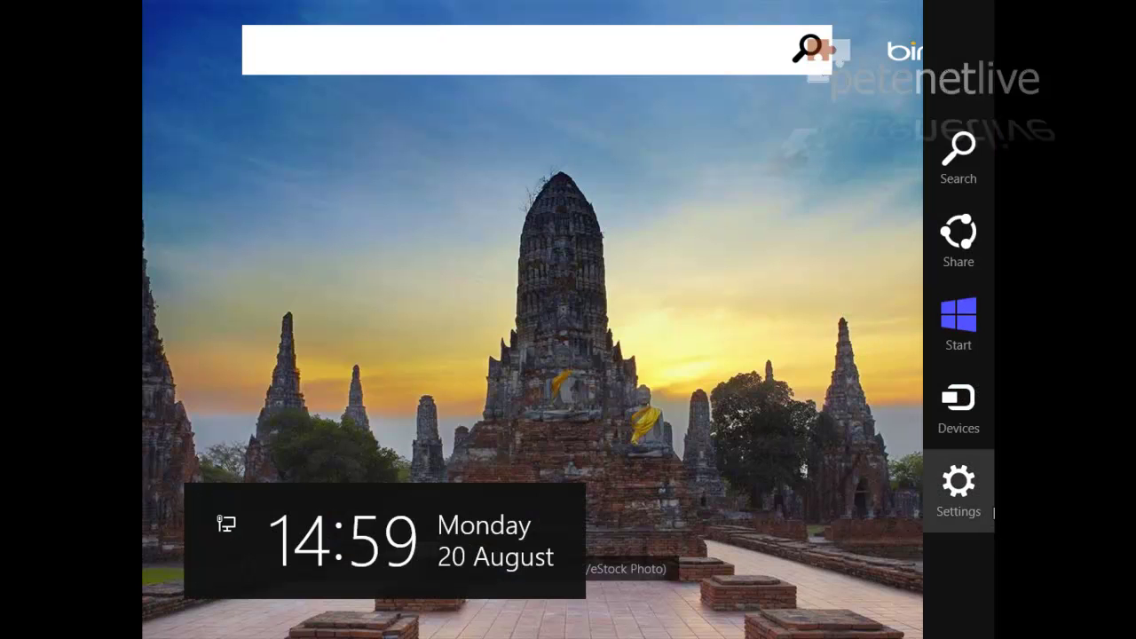
left_click(960, 331)
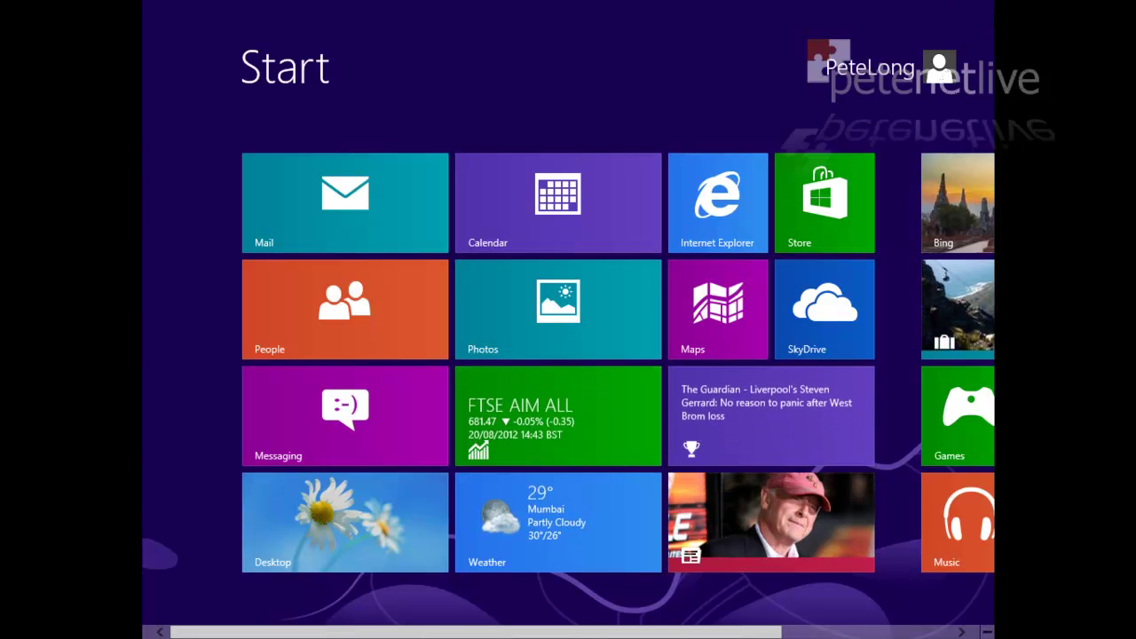
Step: Restart the PC through the Settings charm's Power options
mouse_move(992, 3)
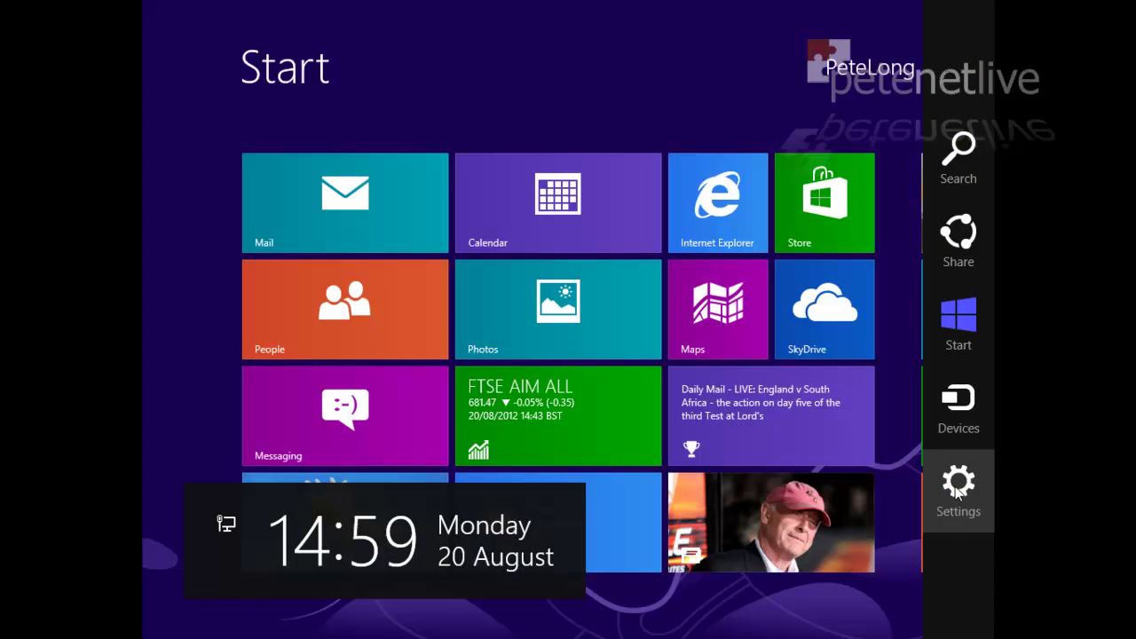
left_click(957, 492)
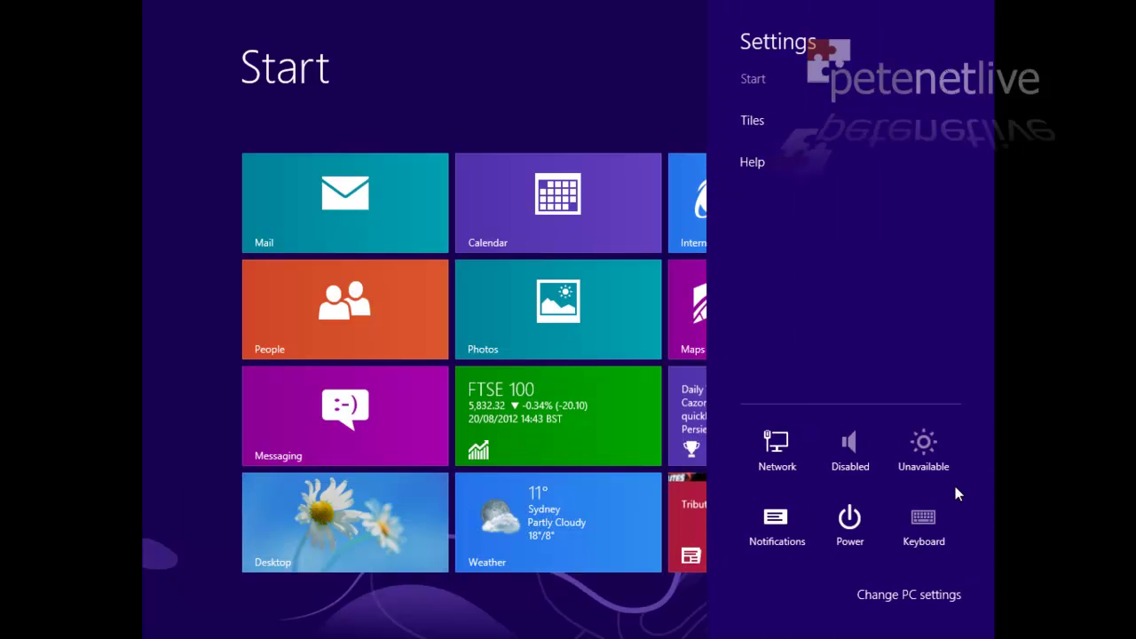
left_click(848, 522)
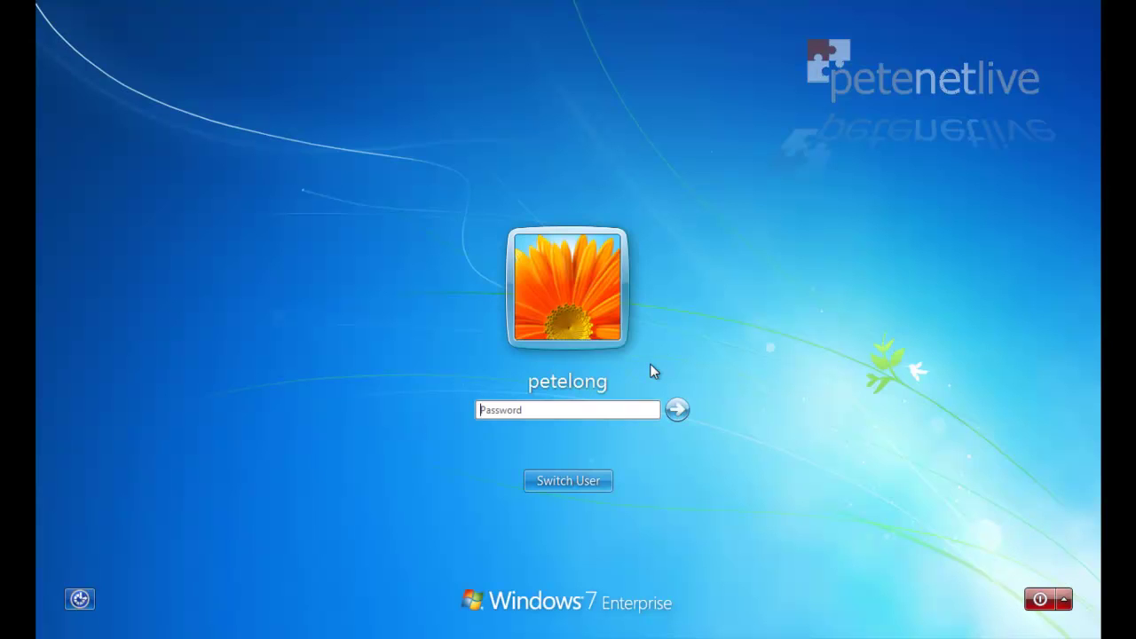
Step: Sign in to Windows 7 with the account password, then open and close the Start menu
type("•••••••")
key("Return")
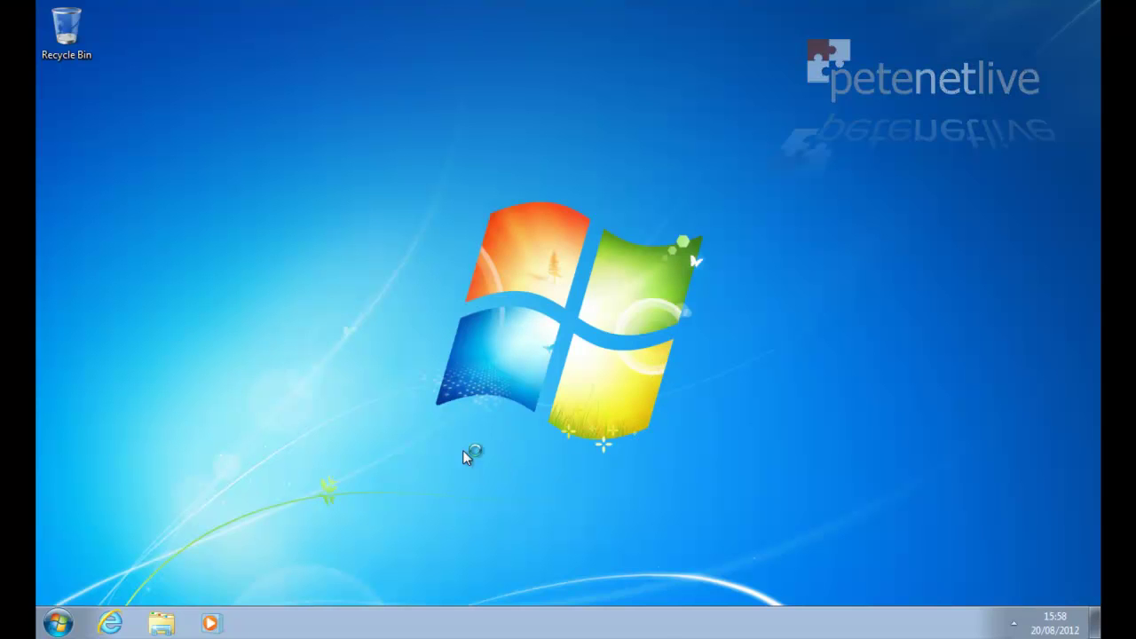
left_click(55, 626)
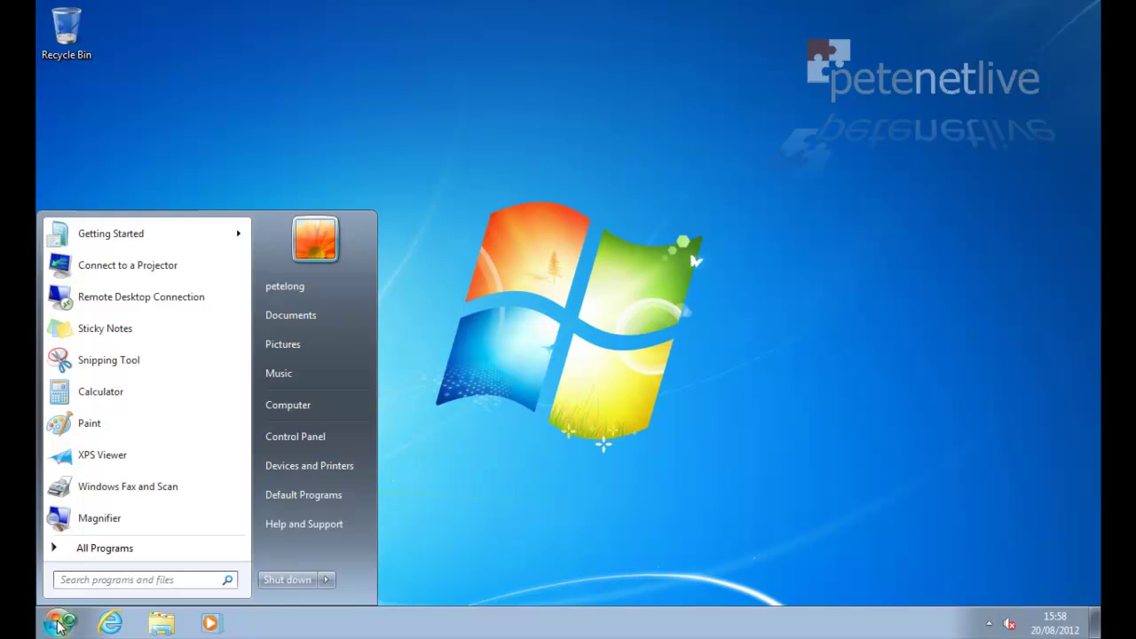
left_click(57, 625)
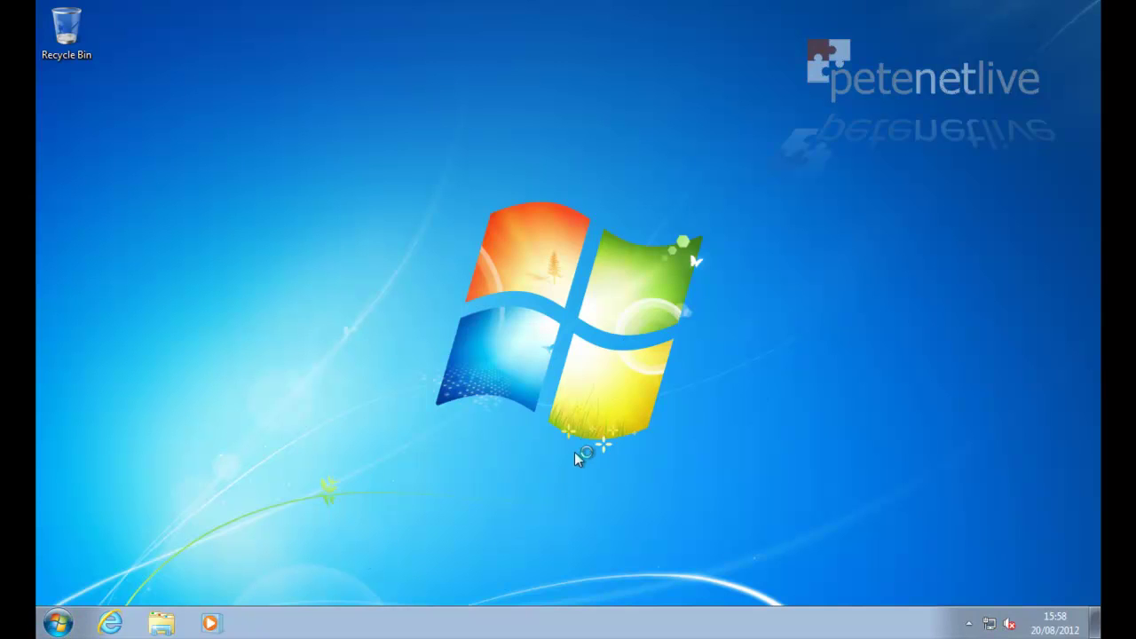